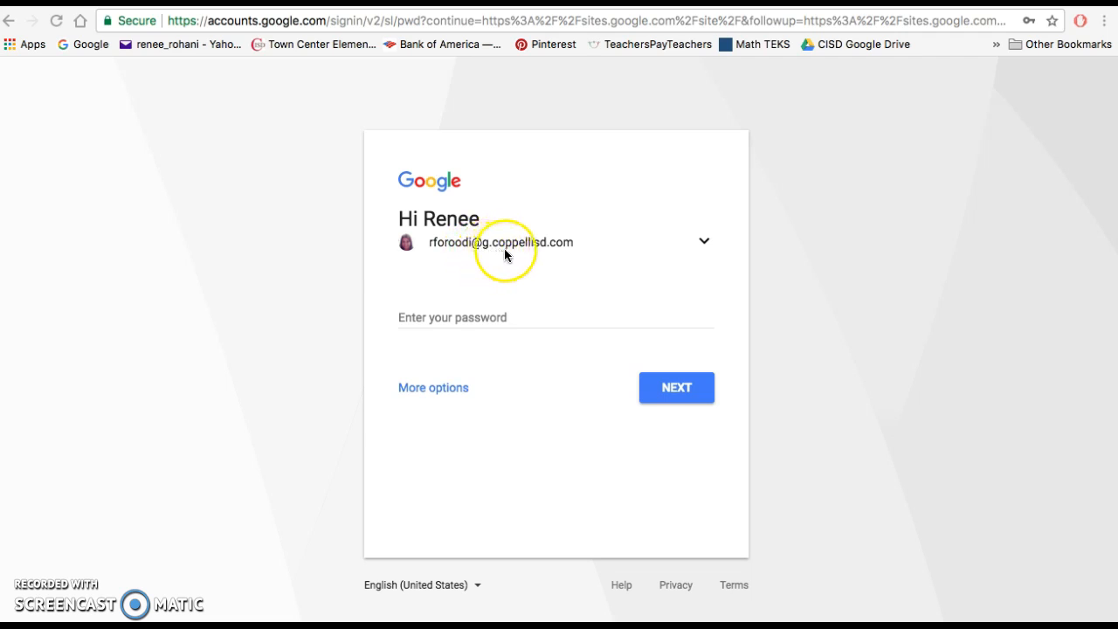
# - Enter the account password and sign in to Google Sites
pyautogui.click(467, 317)
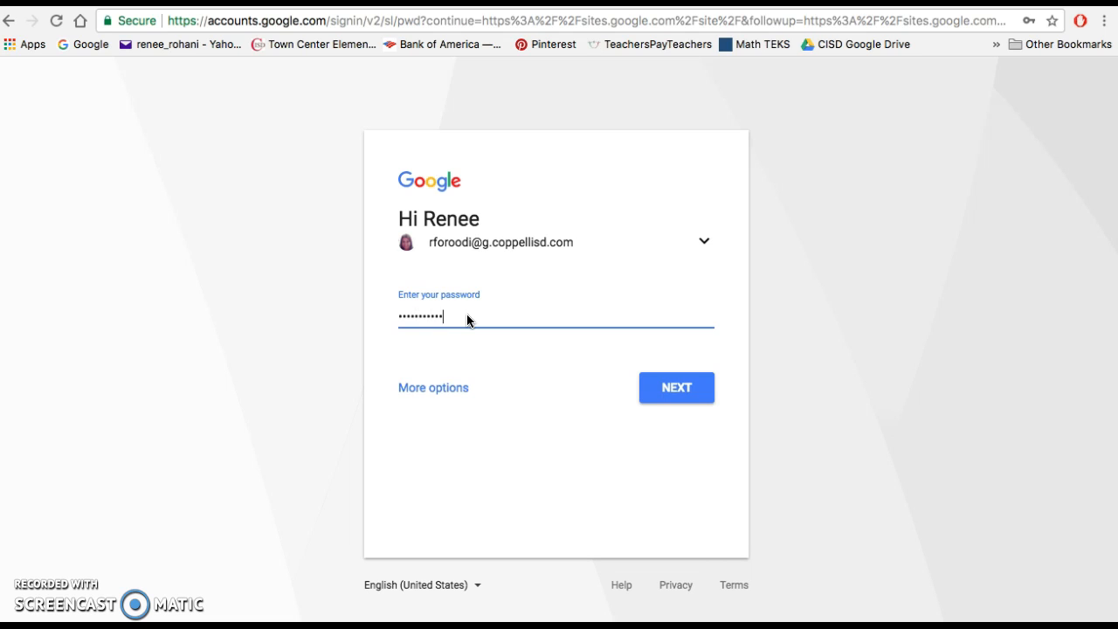
pyautogui.press('Return')
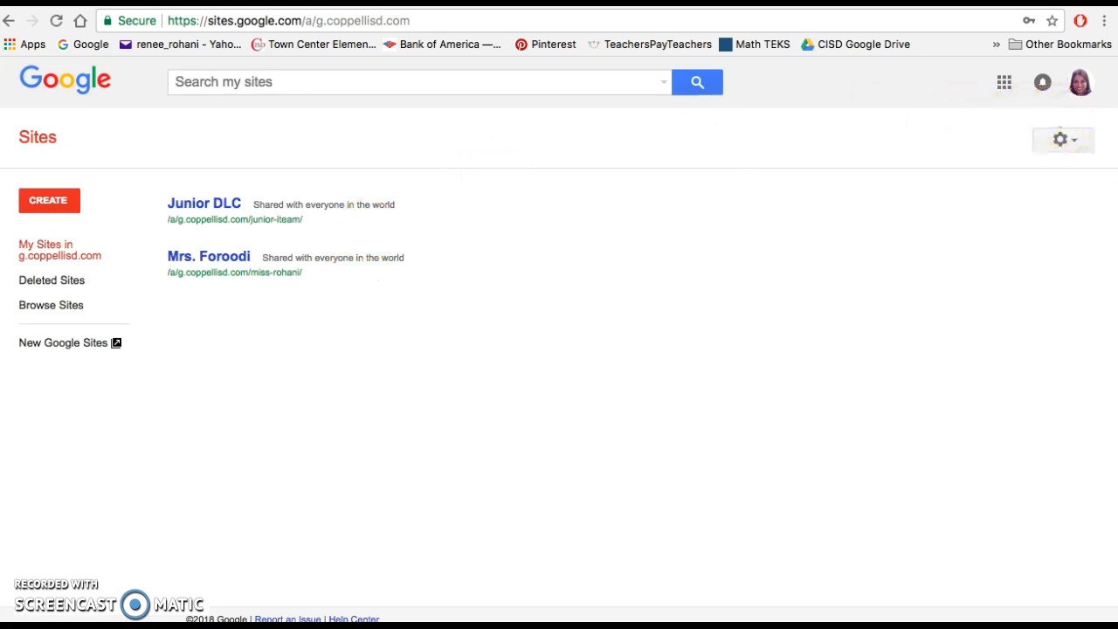
# - Open Google Drive from the sites list and switch from there back to Google Sites
pyautogui.click(1004, 84)
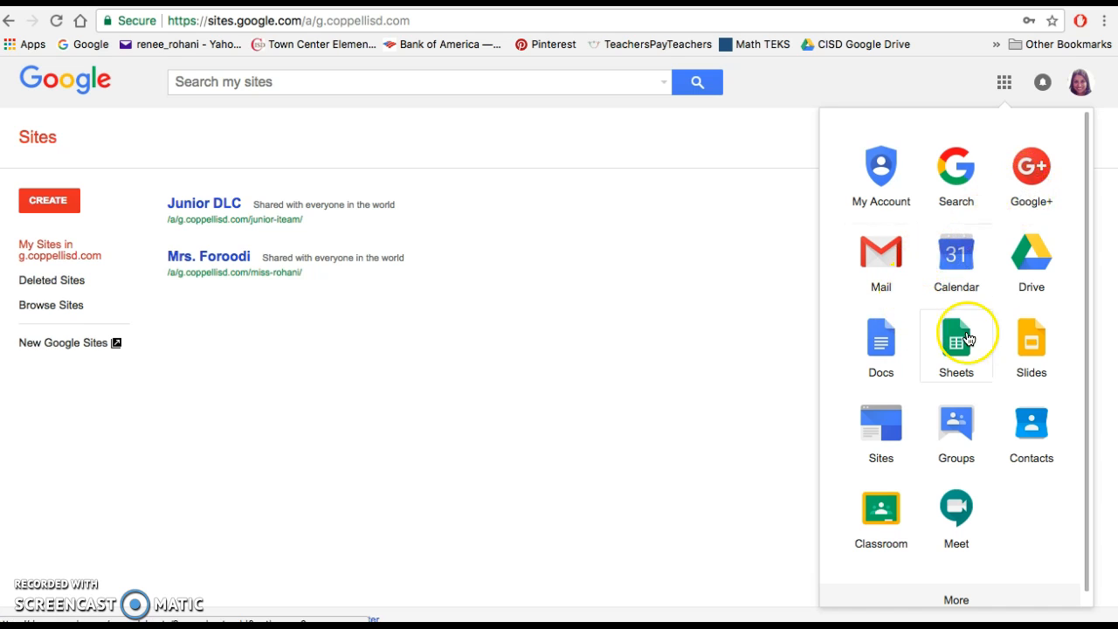
pyautogui.click(1023, 263)
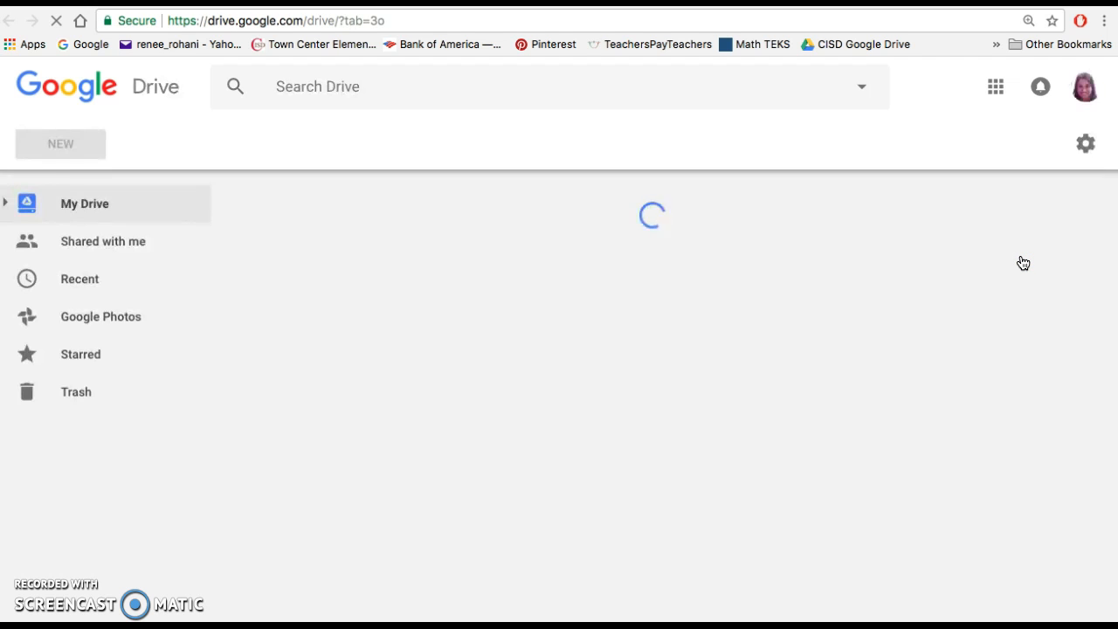
pyautogui.click(997, 93)
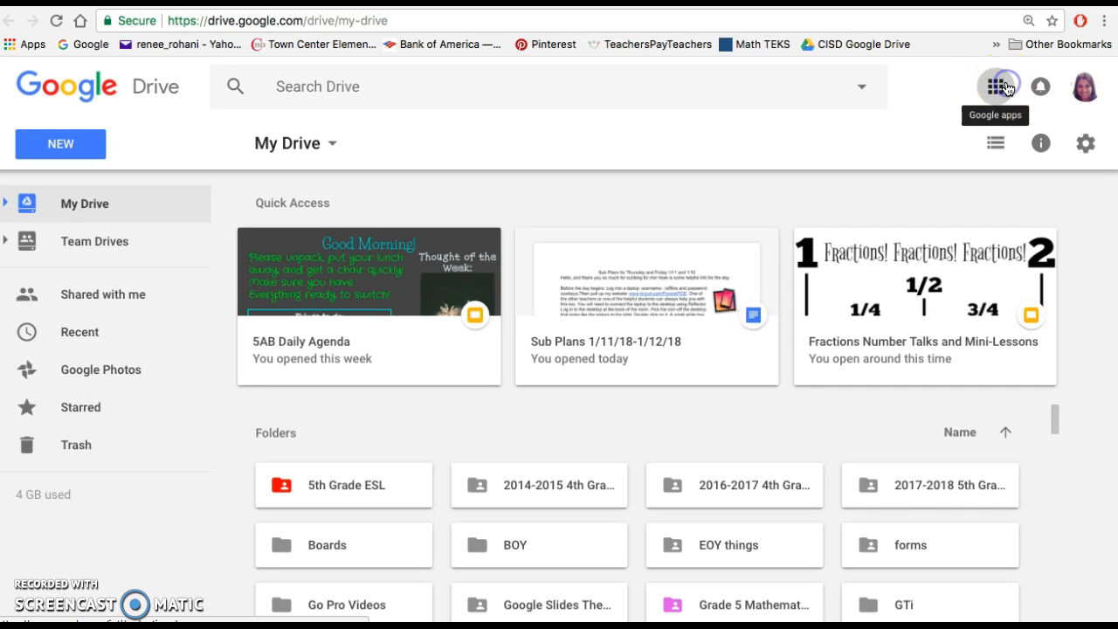
pyautogui.click(1005, 88)
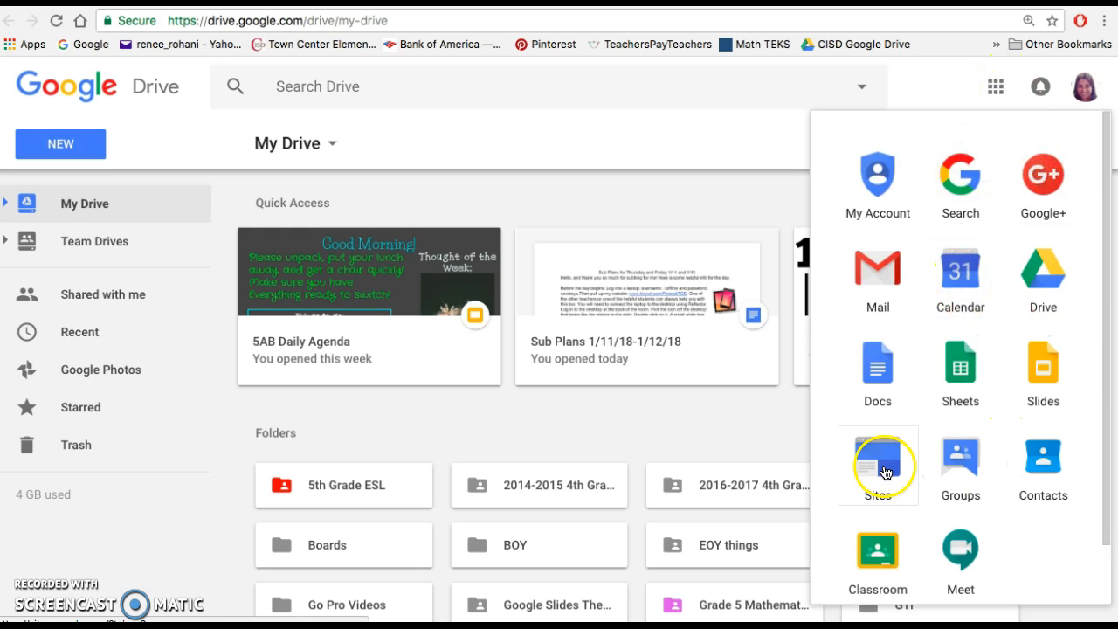
pyautogui.click(876, 497)
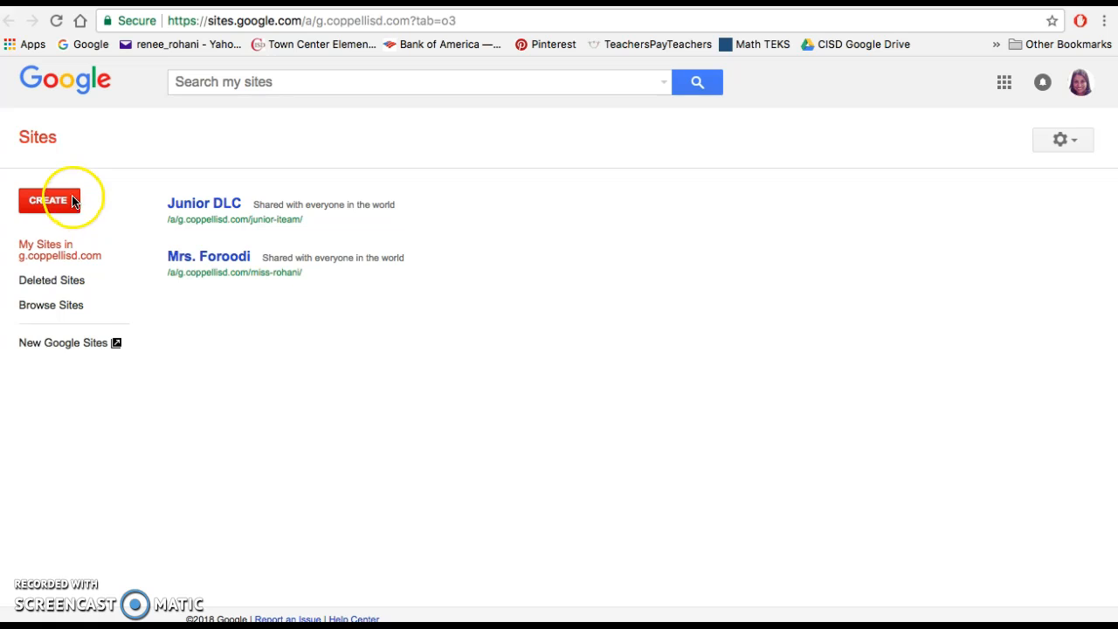
# - Start a new site in classic Sites and name it with the owner's first name followed by "'s Digital Portfolio"
pyautogui.click(41, 201)
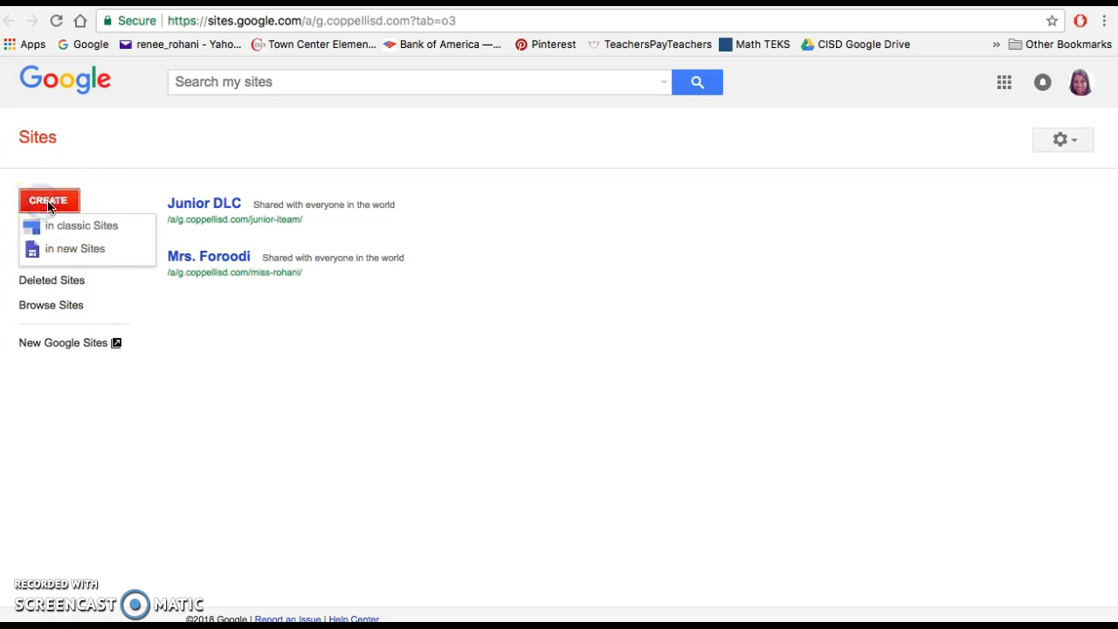
pyautogui.click(130, 225)
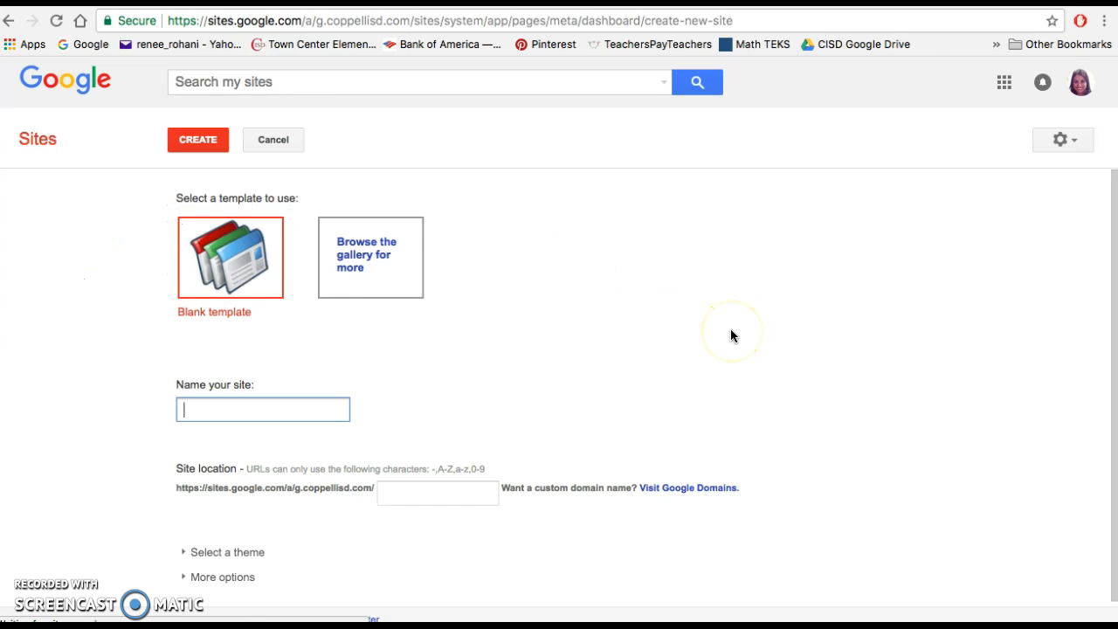
pyautogui.click(219, 409)
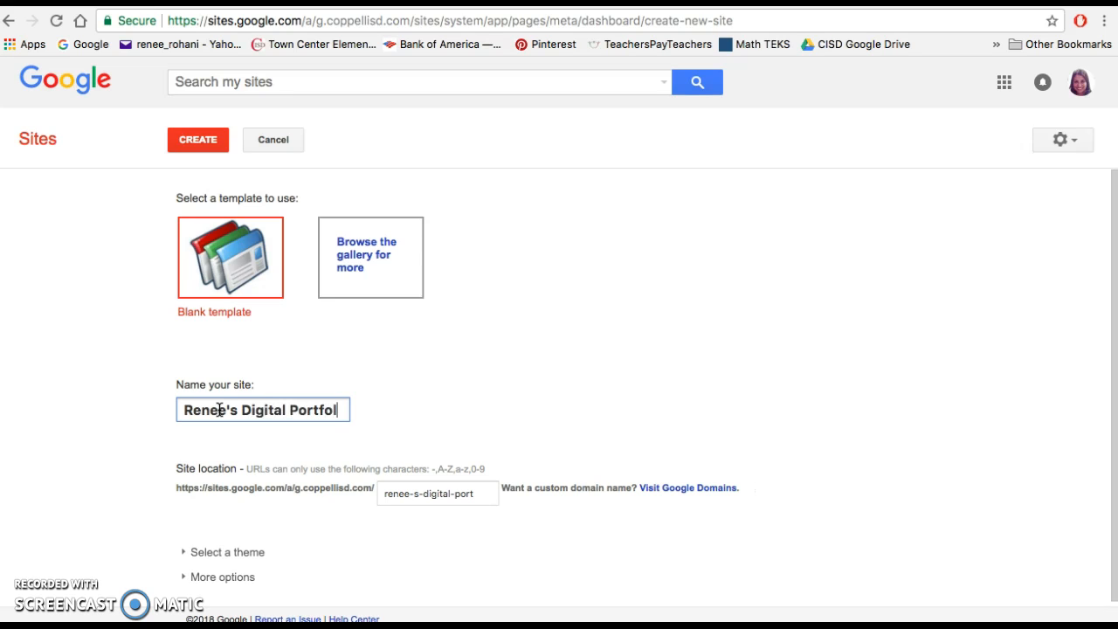
pyautogui.write('io')
pyautogui.click(430, 415)
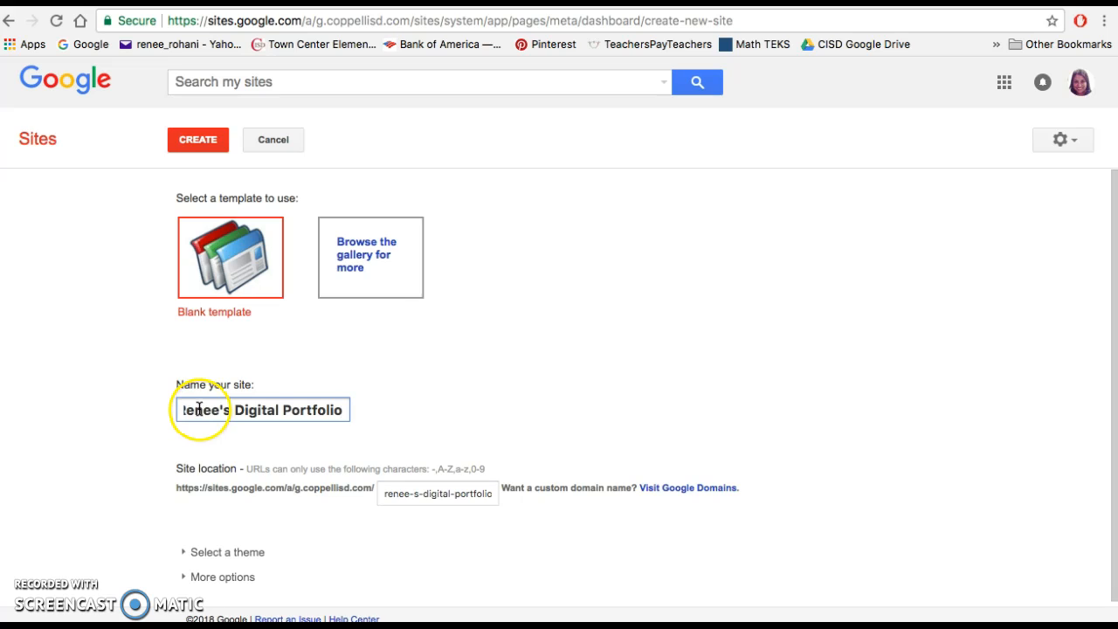
pyautogui.moveTo(199, 409); pyautogui.dragTo(170, 411)
pyautogui.click(295, 410)
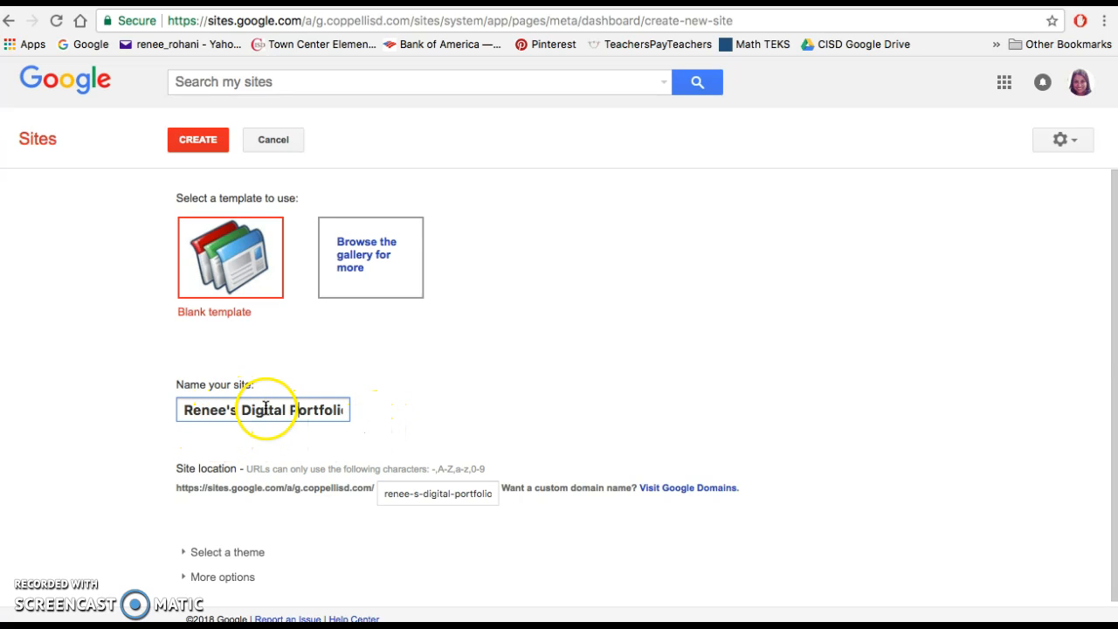
pyautogui.doubleClick(297, 409)
pyautogui.click(367, 410)
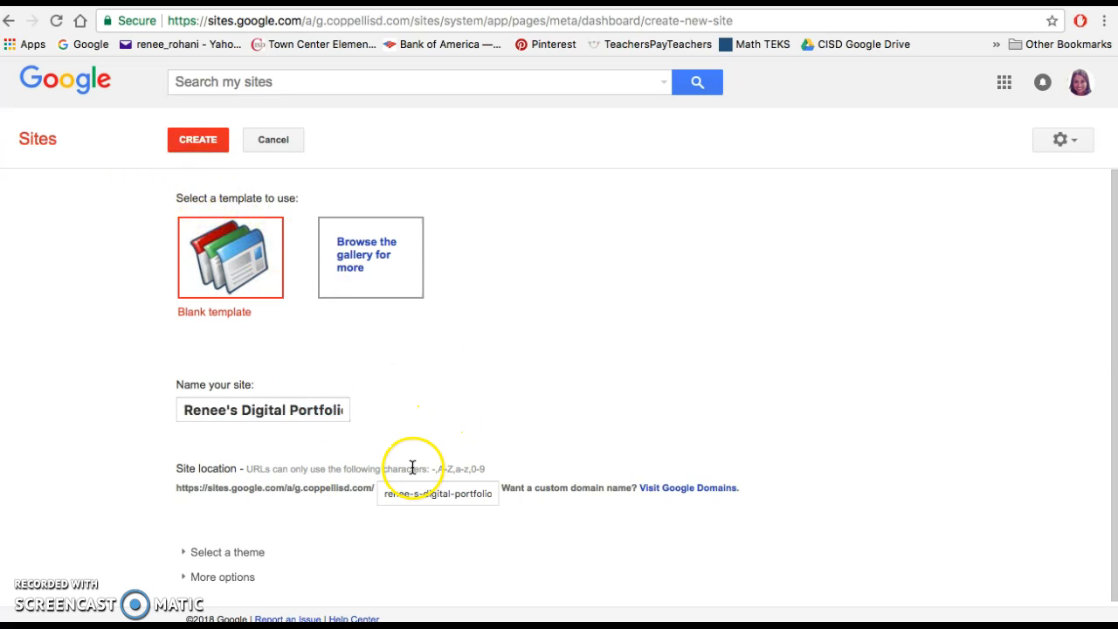
# - Choose the Vinyl Panel theme for the new site
pyautogui.scroll(-1, 376, 478)
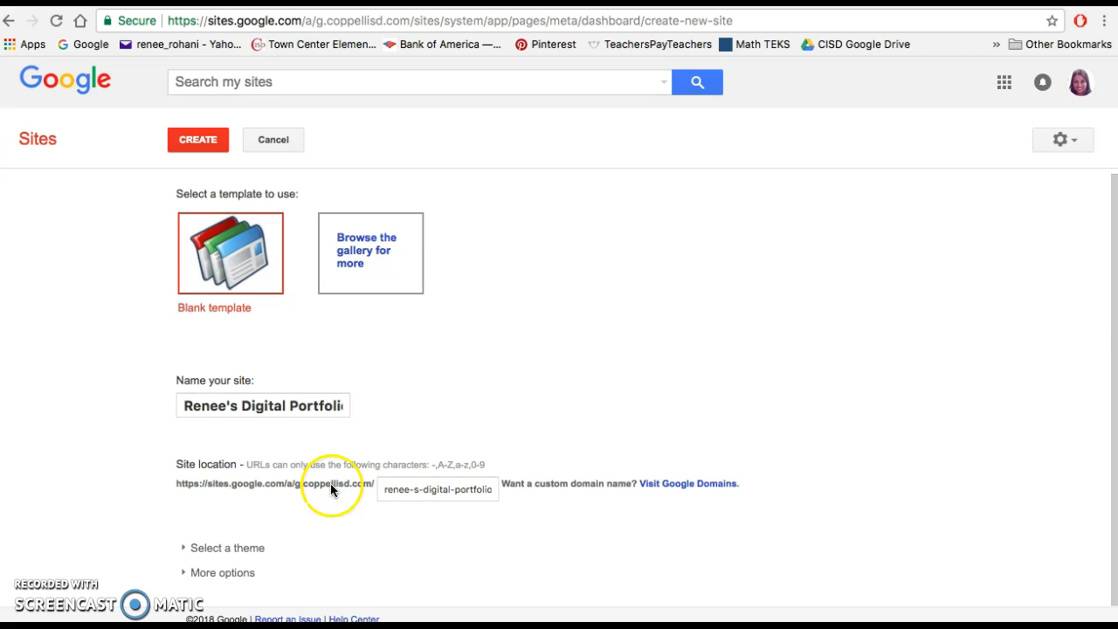
pyautogui.click(188, 551)
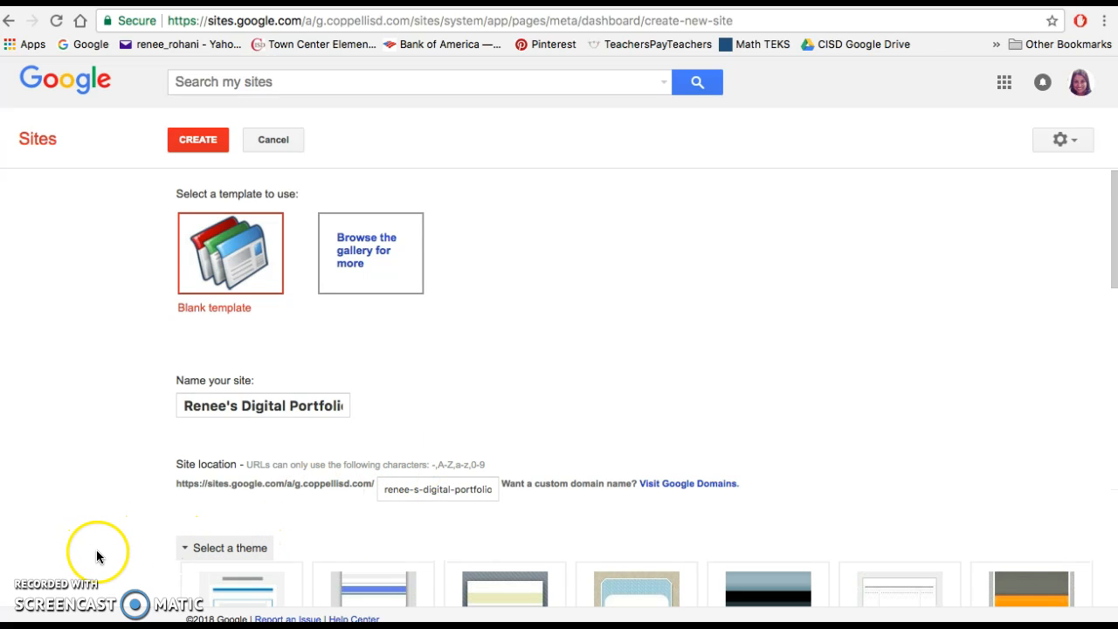
pyautogui.scroll(-4, 99, 557)
pyautogui.scroll(-6, 99, 557)
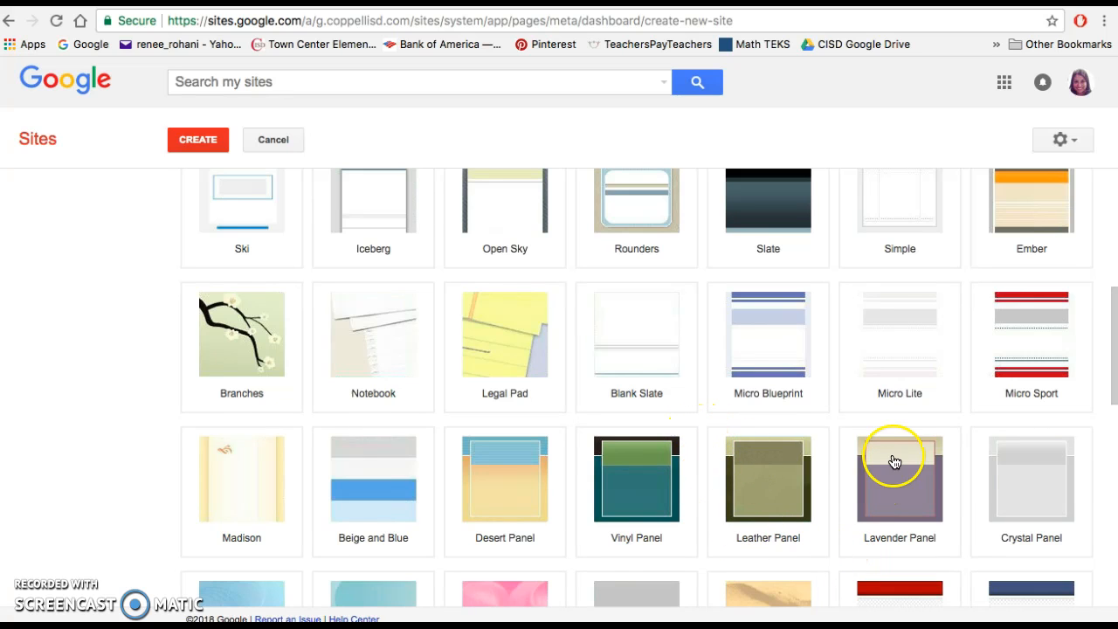
pyautogui.click(636, 487)
pyautogui.scroll(5, 633, 437)
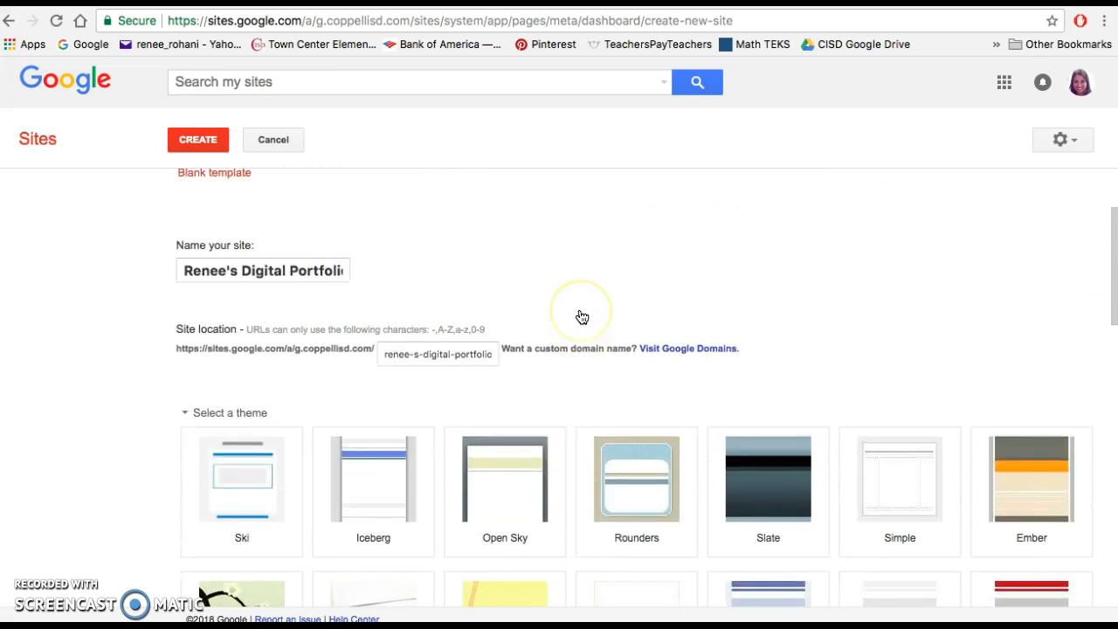
# - Make the site location unique by inserting "F" directly after the first name, and create the site
pyautogui.click(194, 138)
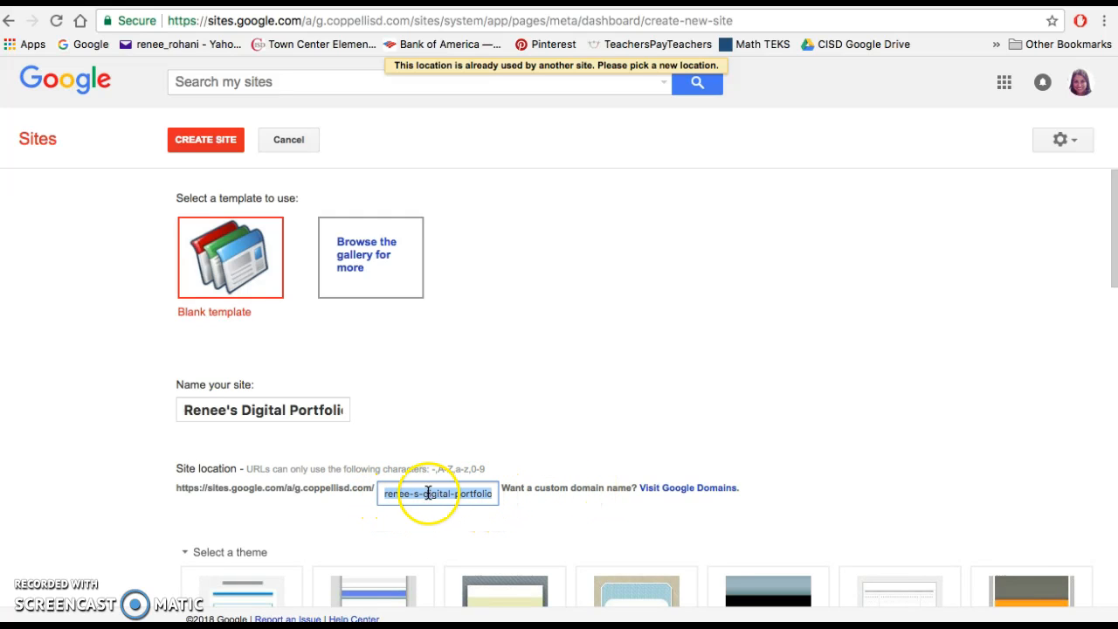
pyautogui.click(376, 516)
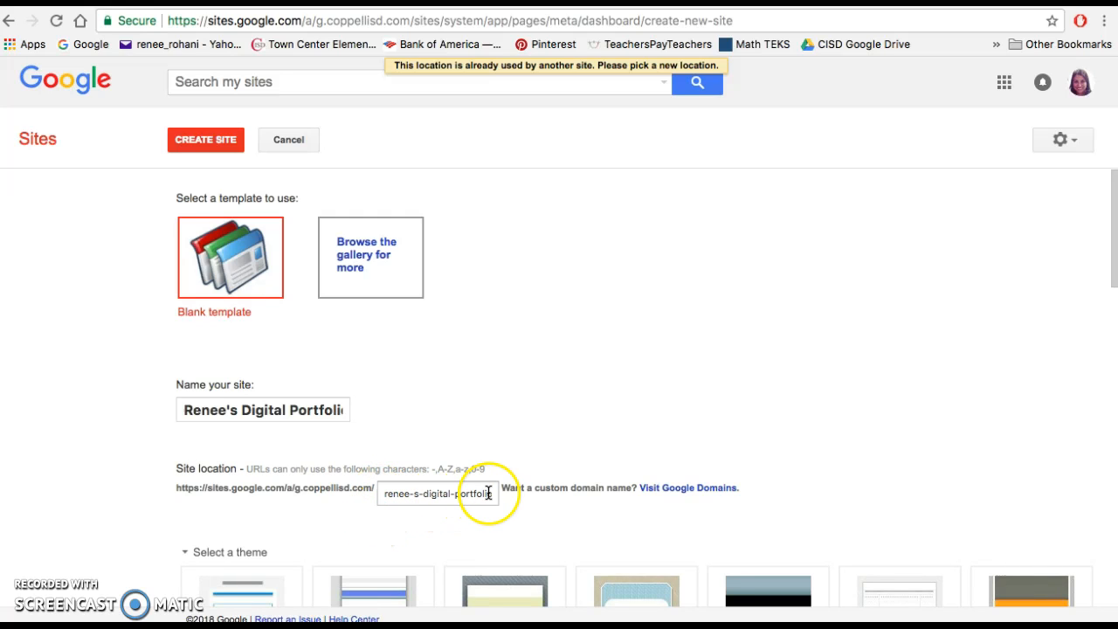
pyautogui.click(410, 494)
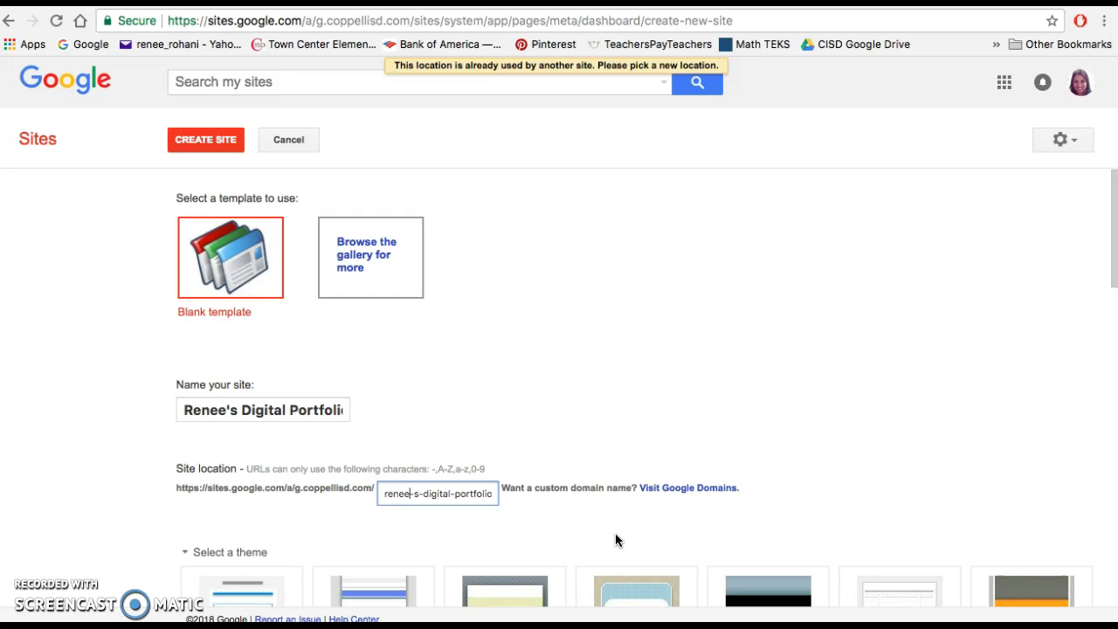
pyautogui.write('F')
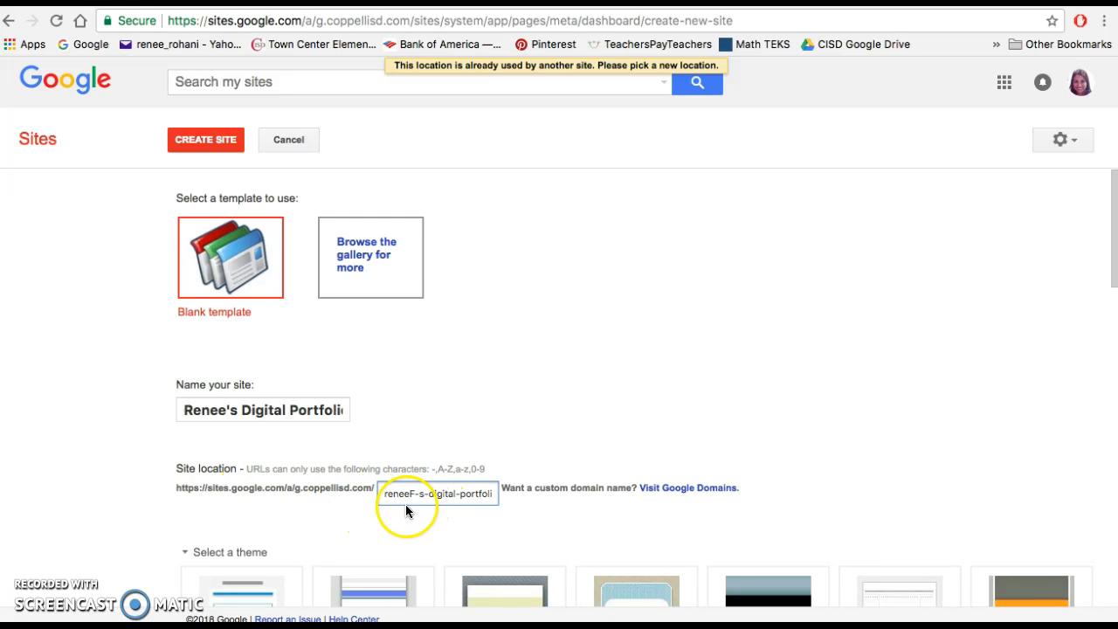
pyautogui.click(201, 141)
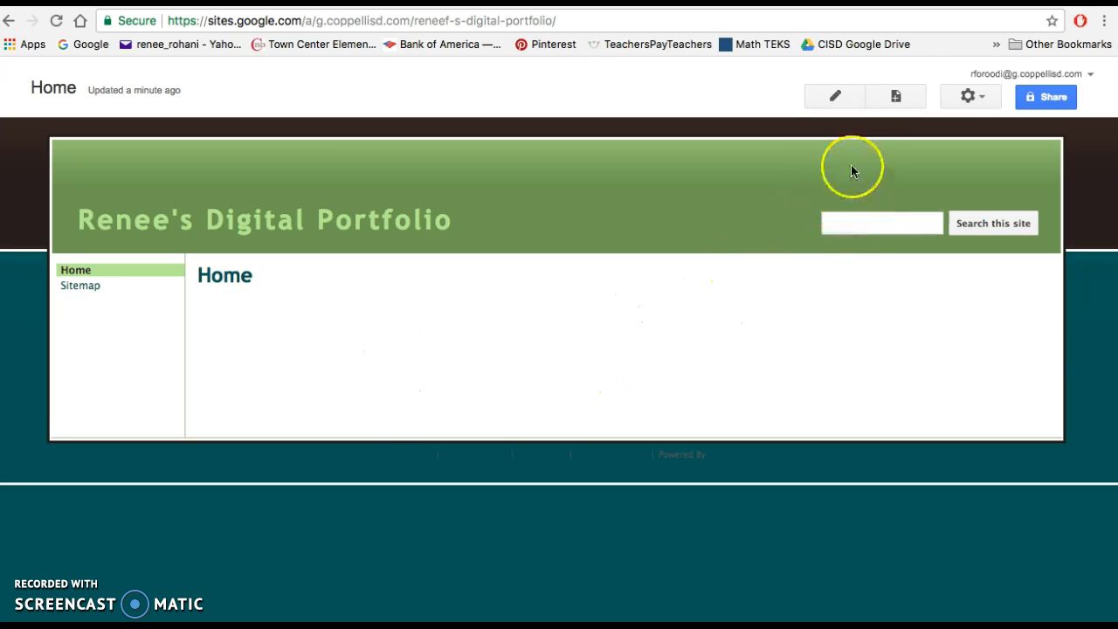
# - Open the Home page for editing and write "Hi! My name is" with the owner's first name, followed by "Welcome to my Google Site."
pyautogui.click(830, 97)
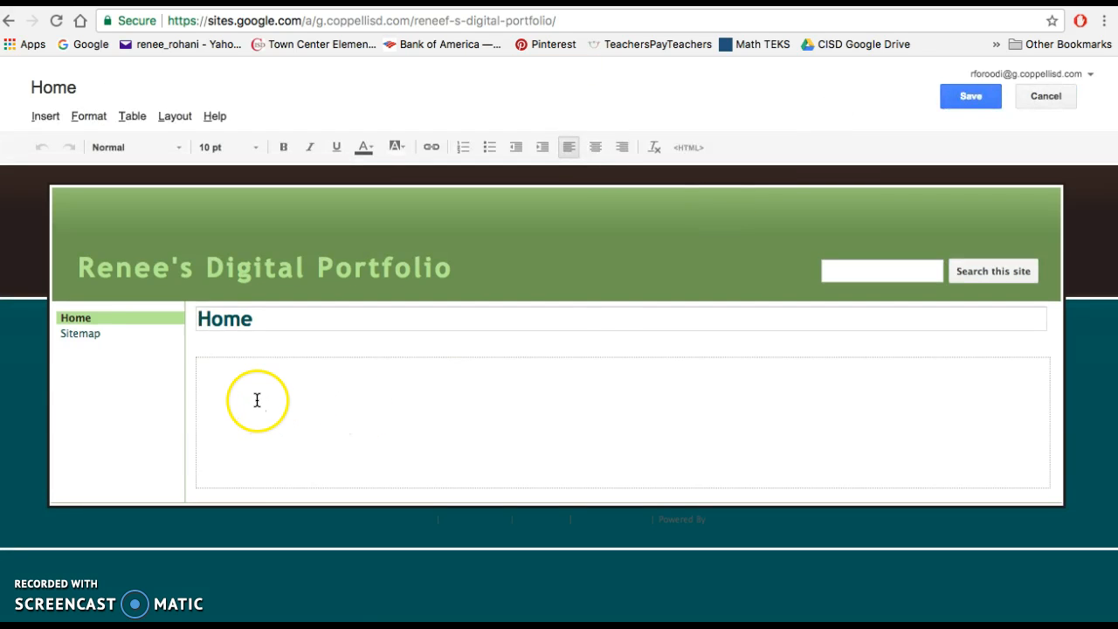
pyautogui.click(232, 388)
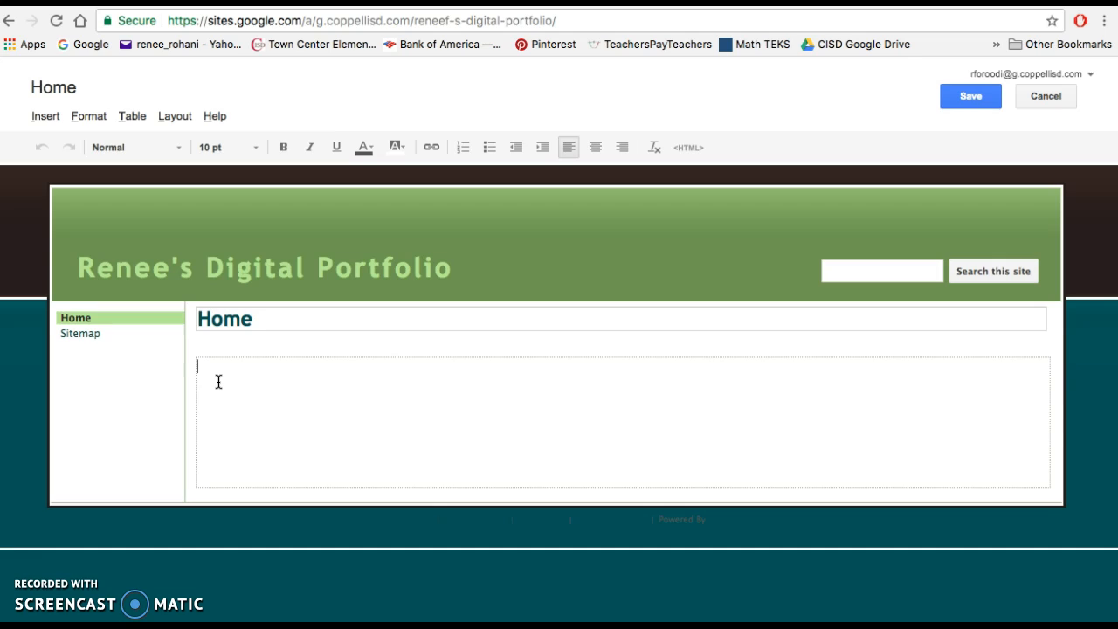
pyautogui.write('Hi! My name is Renee. Welcome t')
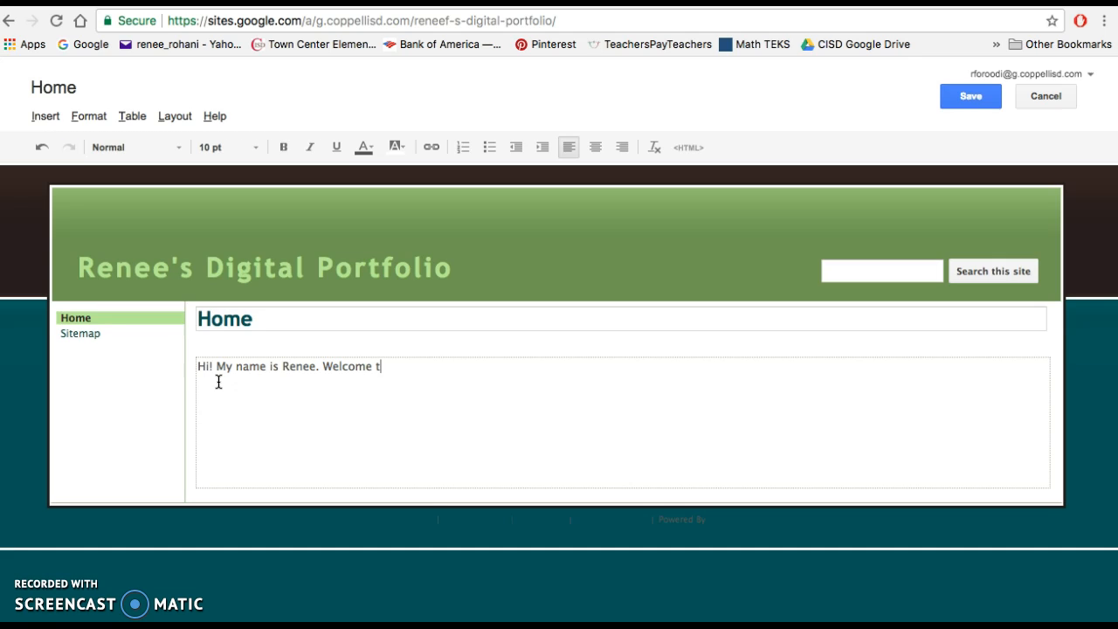
pyautogui.write('o my Google Site.')
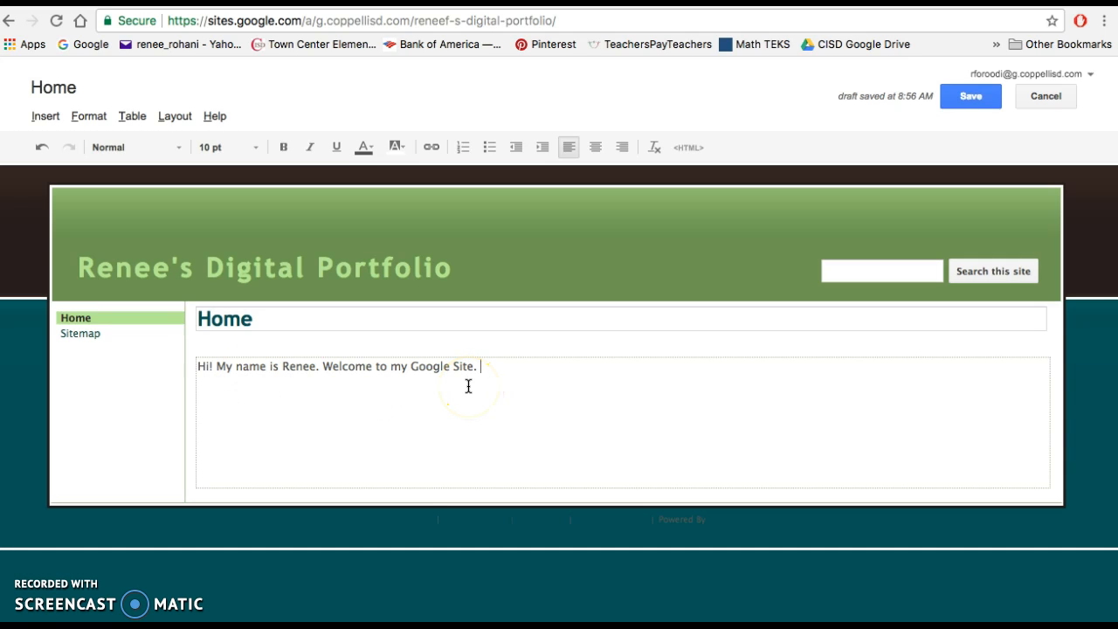
# - Add "I am excited for you to see all the work I have been doing in school." to the greeting and save the page
pyautogui.write('am excited for you to see all the work I hav')
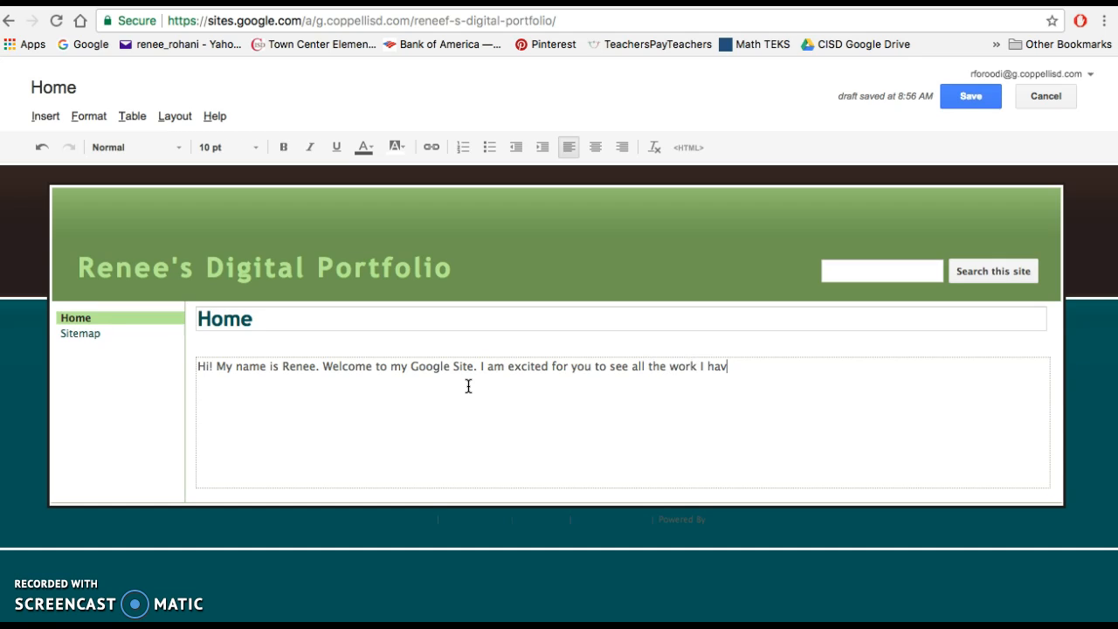
pyautogui.write('e been doing in school.')
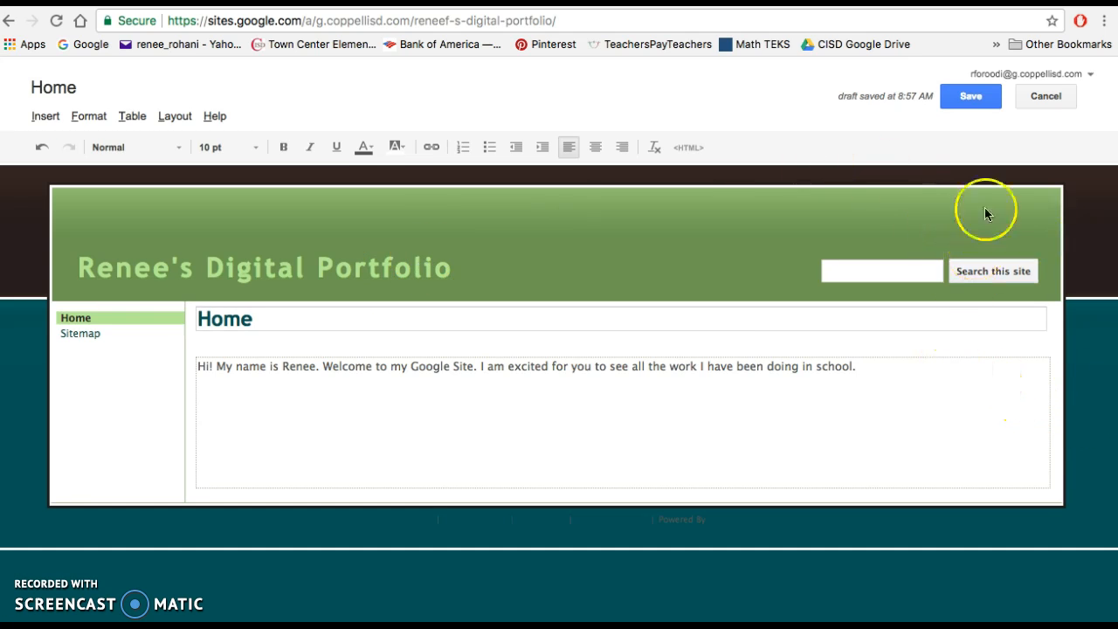
pyautogui.click(969, 102)
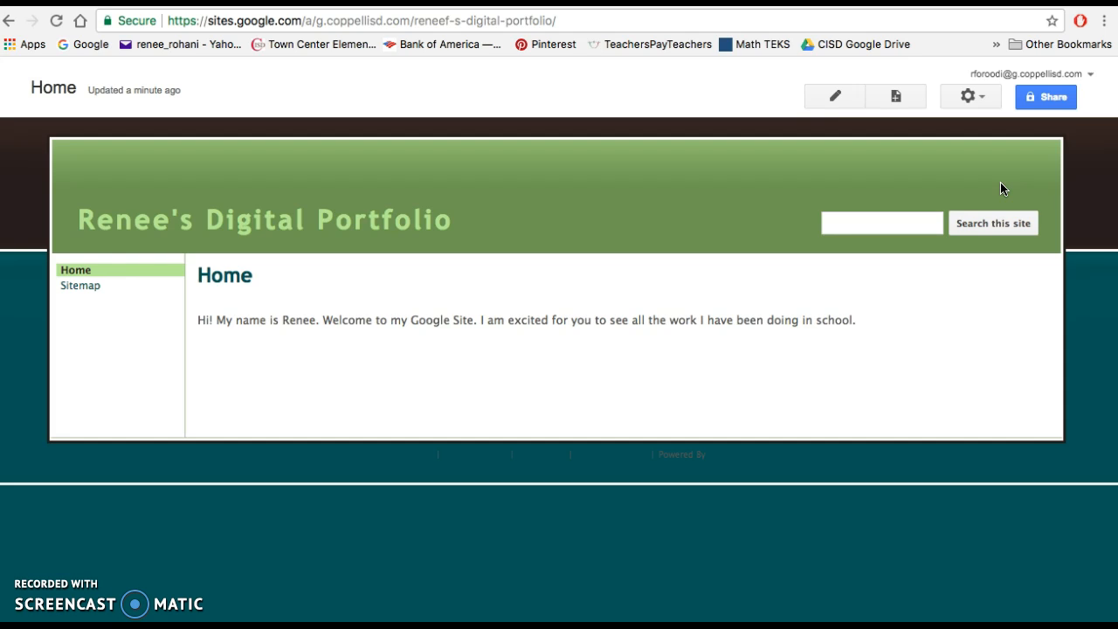
# - Edit the site layout to turn off automatic organization of the sidebar navigation, and close the layout editor
pyautogui.click(979, 101)
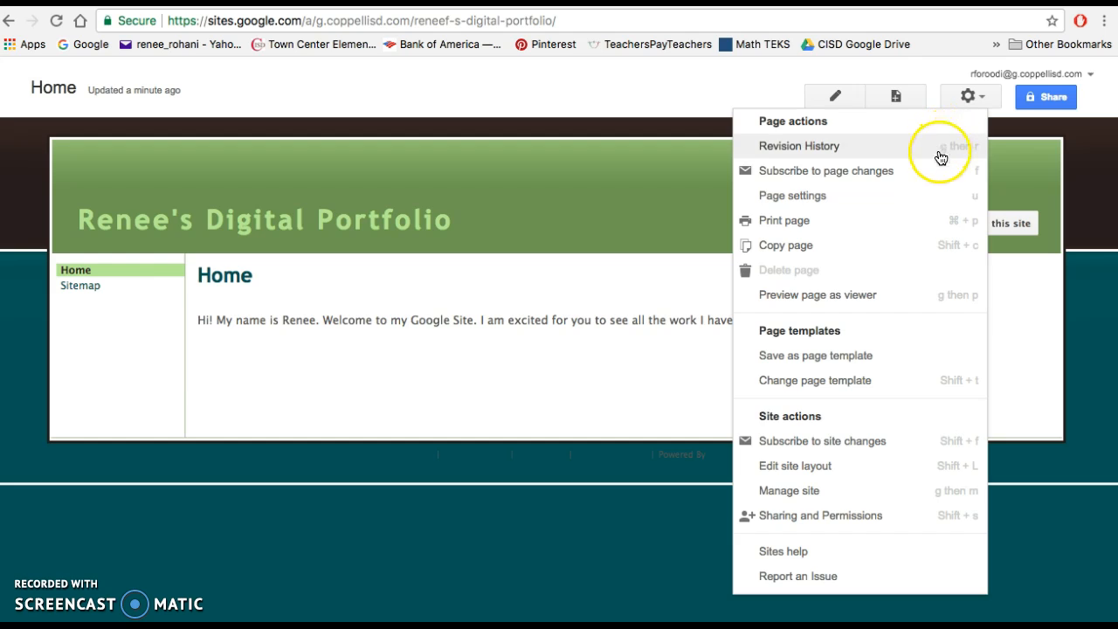
pyautogui.click(860, 471)
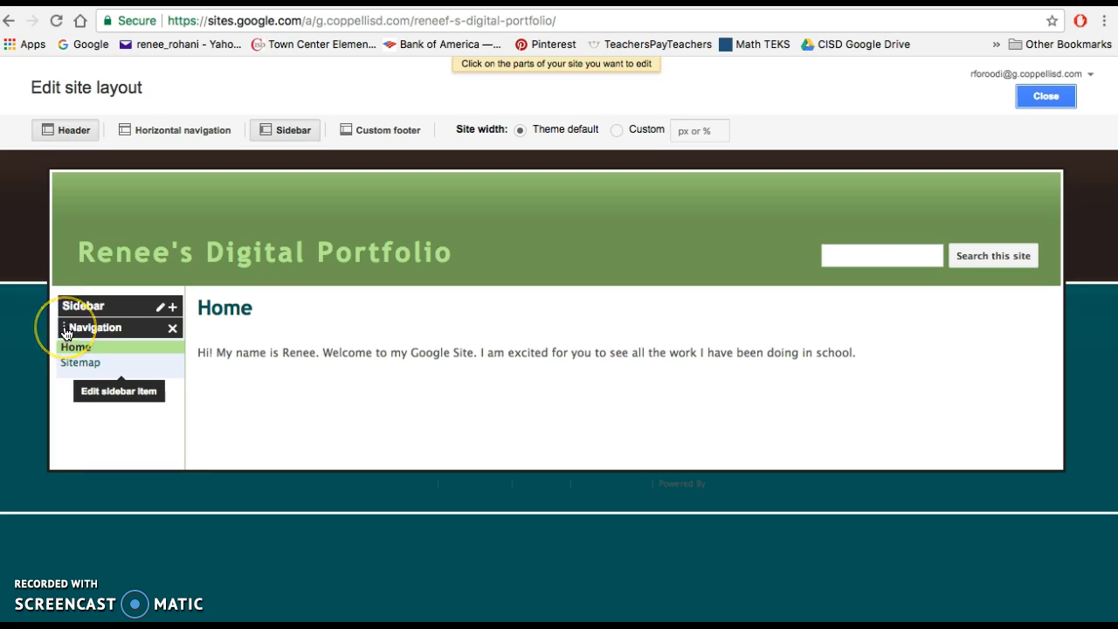
pyautogui.click(66, 334)
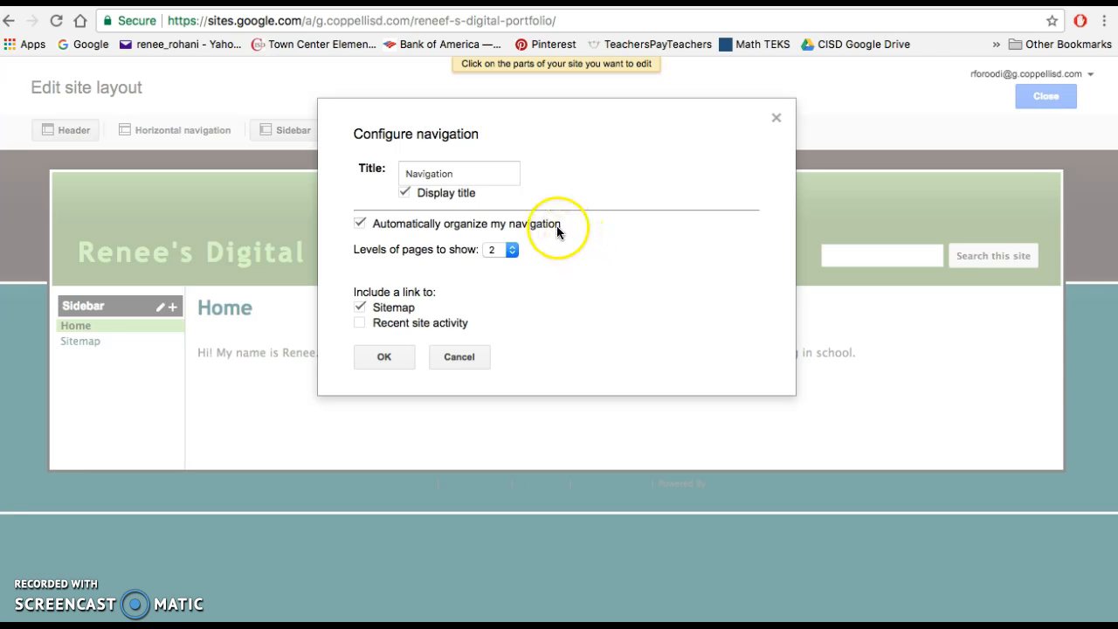
pyautogui.click(361, 228)
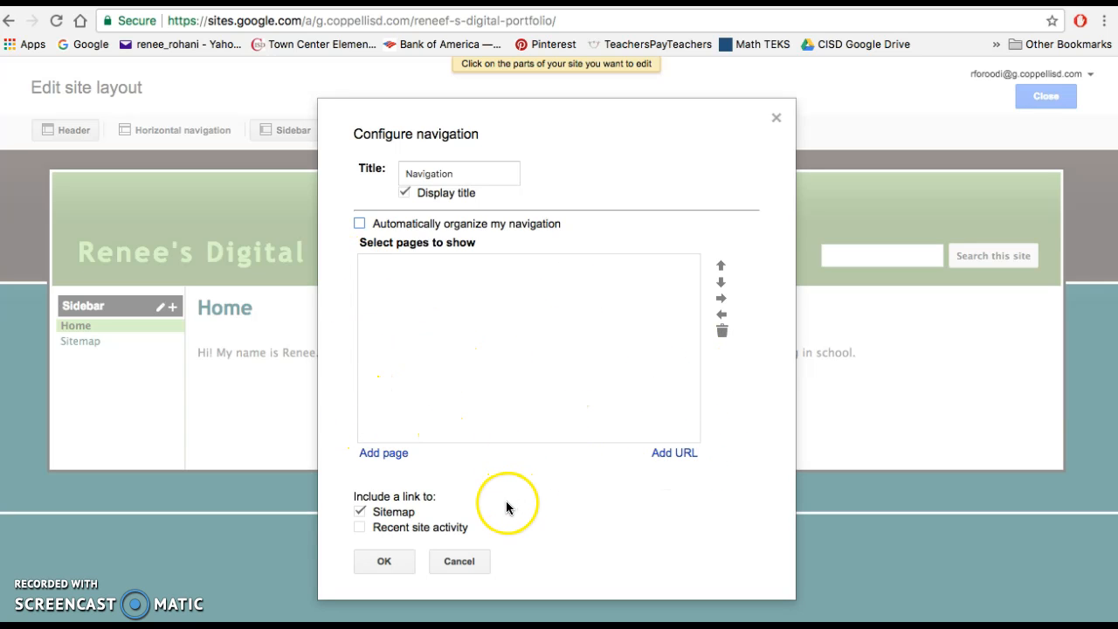
pyautogui.click(392, 568)
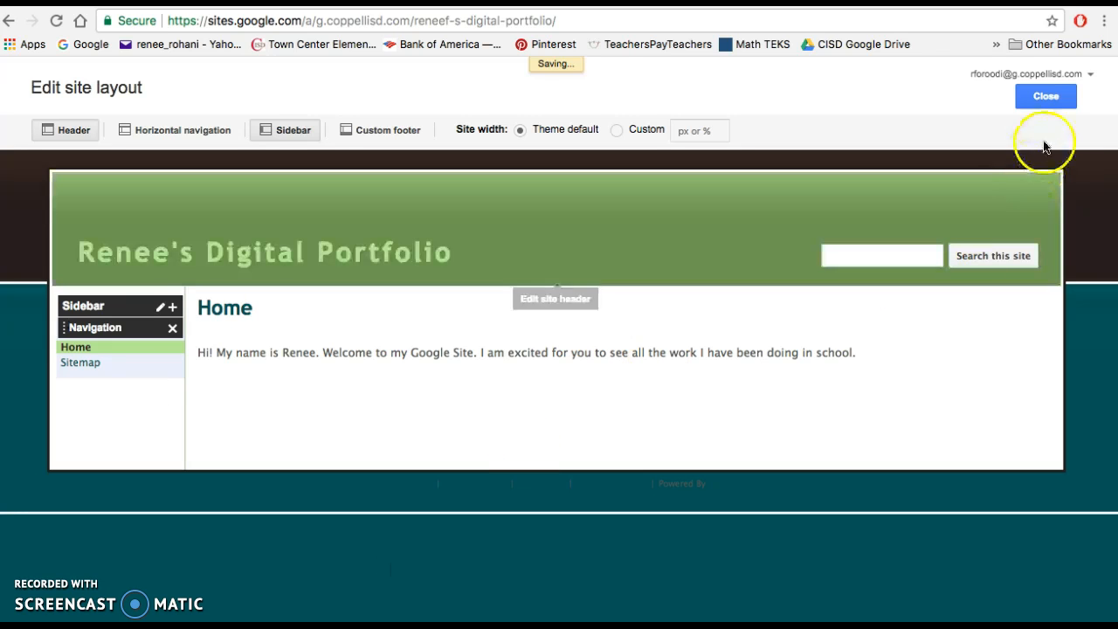
pyautogui.click(1046, 96)
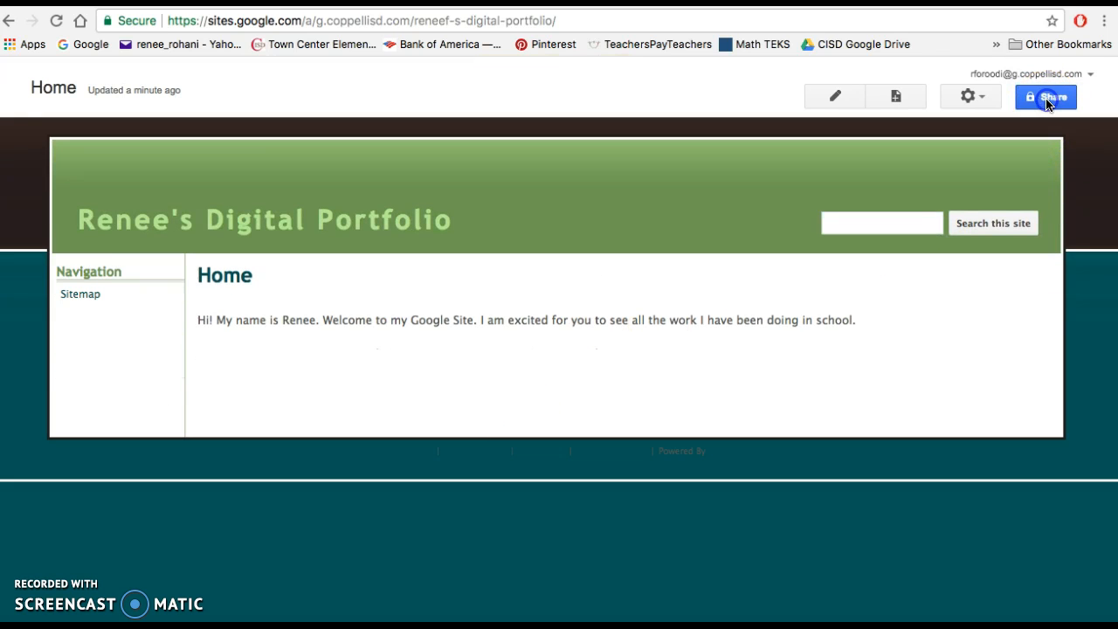
# - Create a top-level web page named "Kindergarten" and save it without adding any content
pyautogui.click(895, 99)
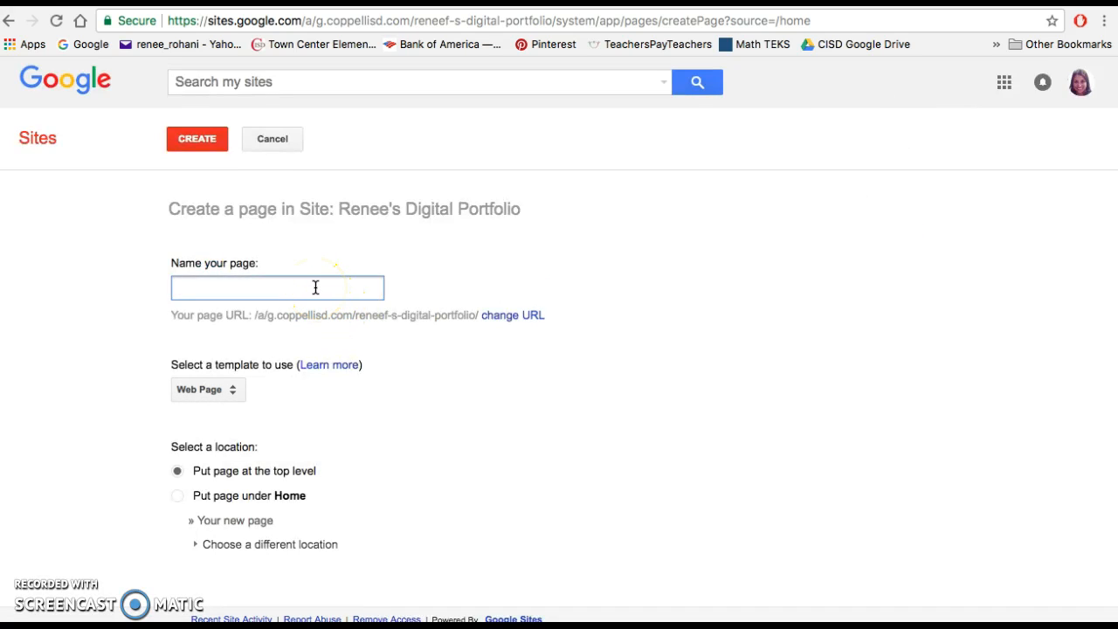
pyautogui.write('Kinder')
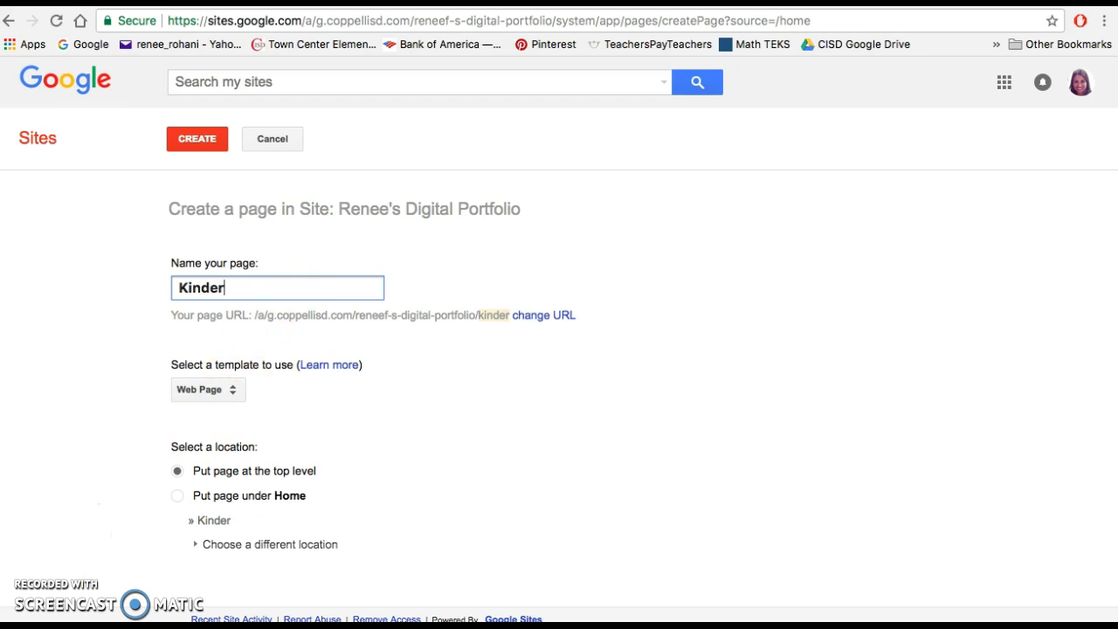
pyautogui.click(237, 288)
pyautogui.write('ergarten')
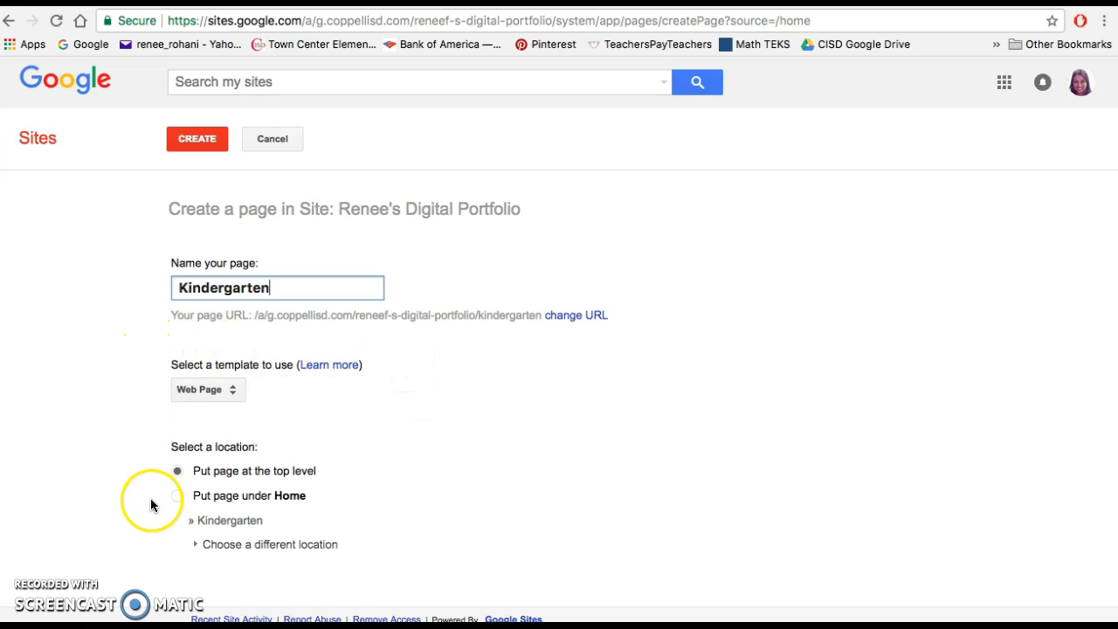
pyautogui.scroll(-1, 483, 555)
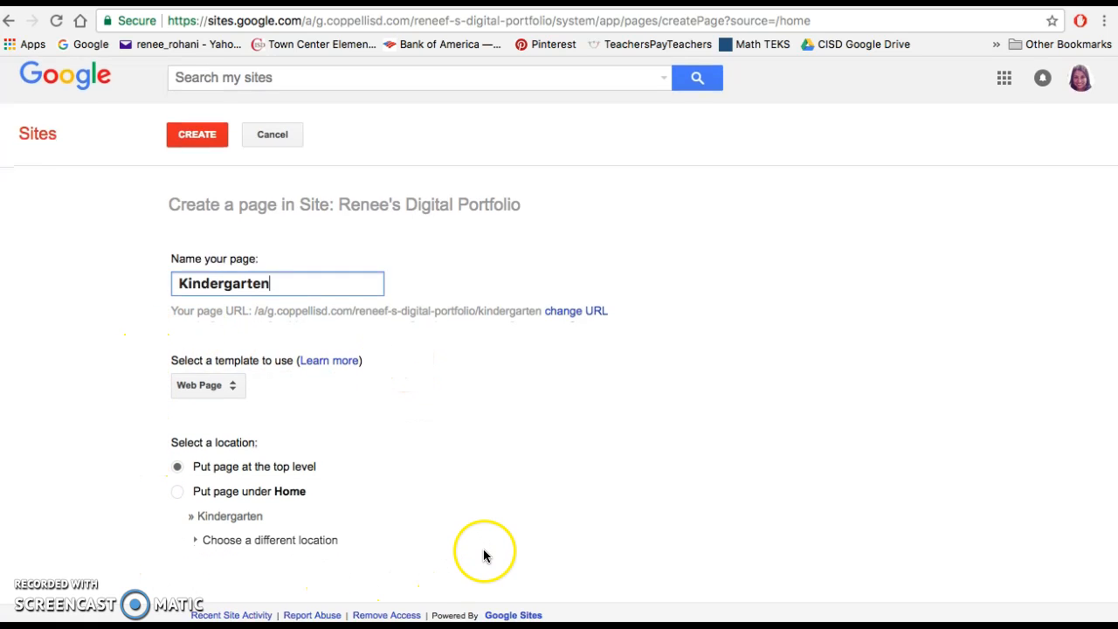
pyautogui.scroll(-1, 296, 496)
pyautogui.scroll(1, 296, 501)
pyautogui.click(199, 142)
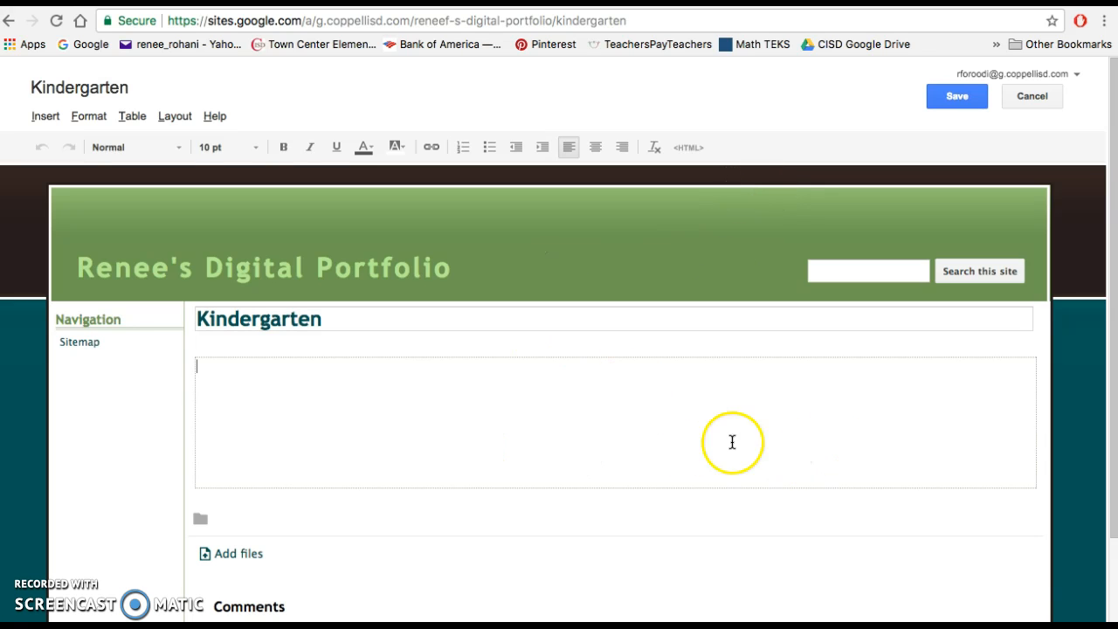
pyautogui.click(955, 103)
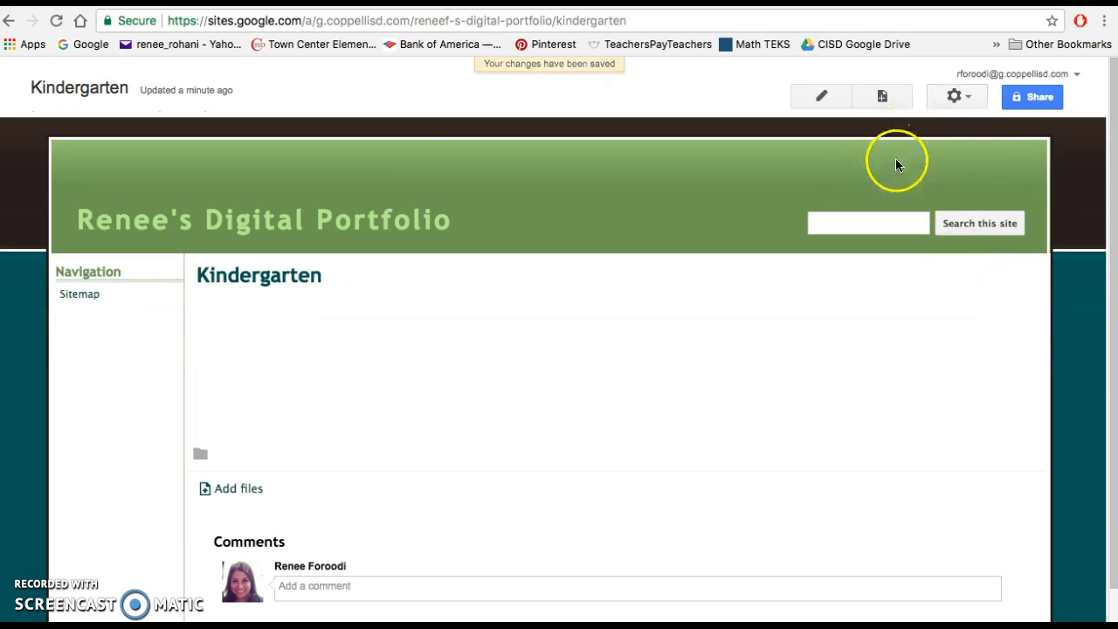
# - Create a top-level web page named "K Math" and save it empty
pyautogui.click(888, 99)
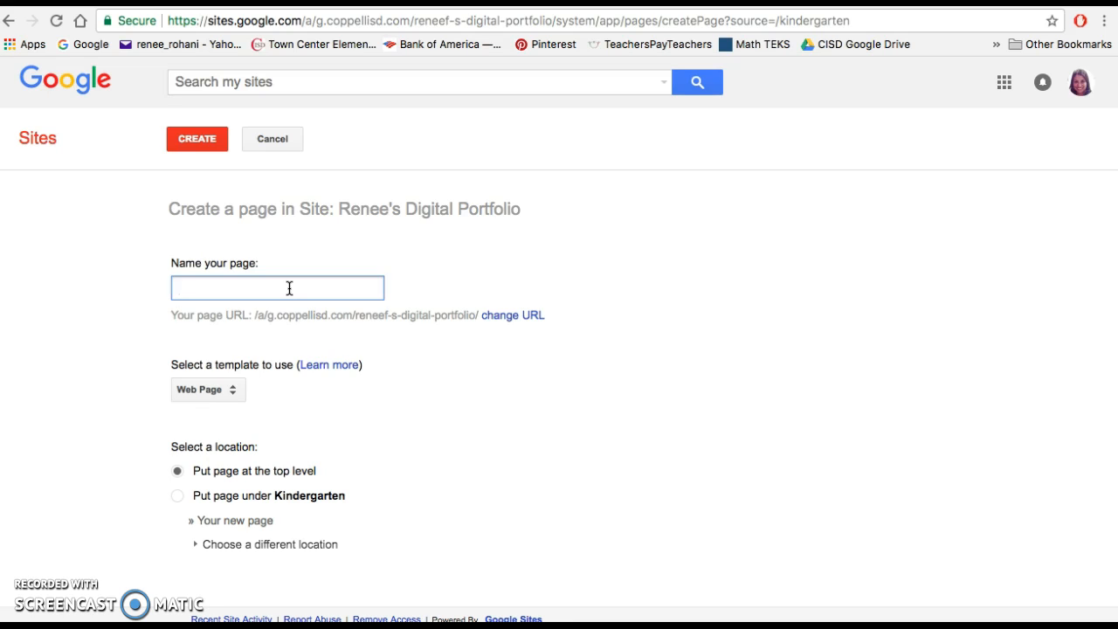
pyautogui.write('K')
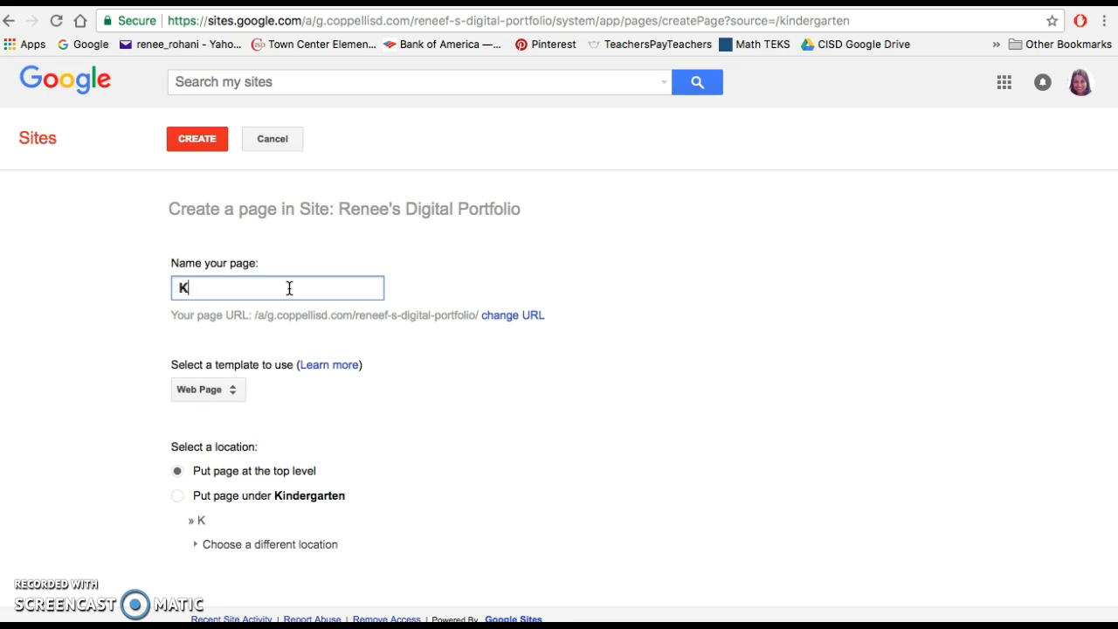
pyautogui.write(' Math')
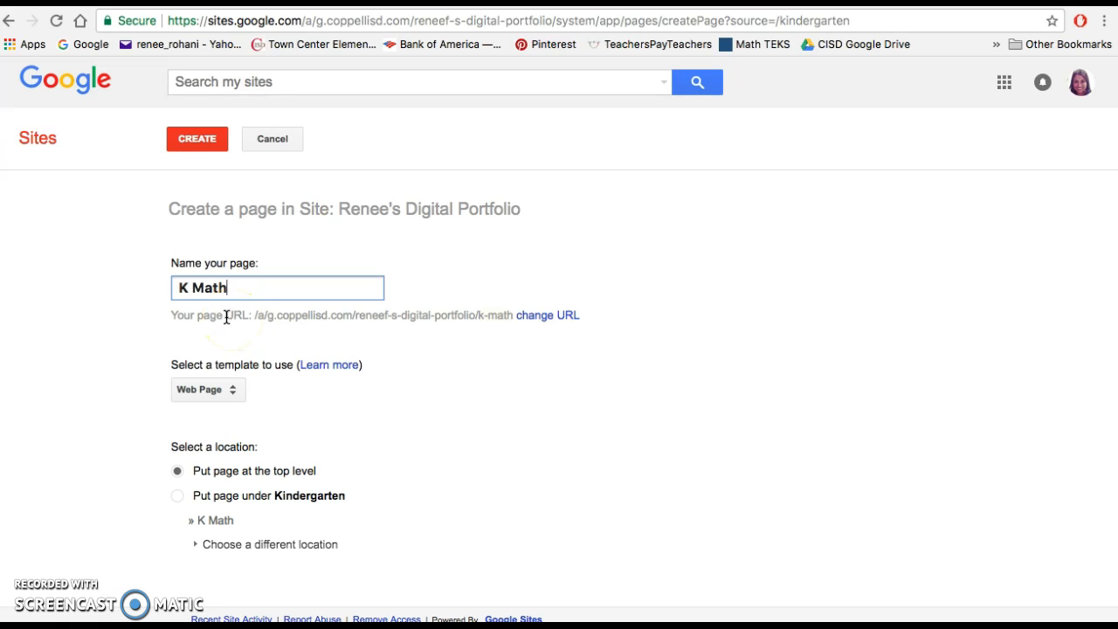
pyautogui.click(199, 145)
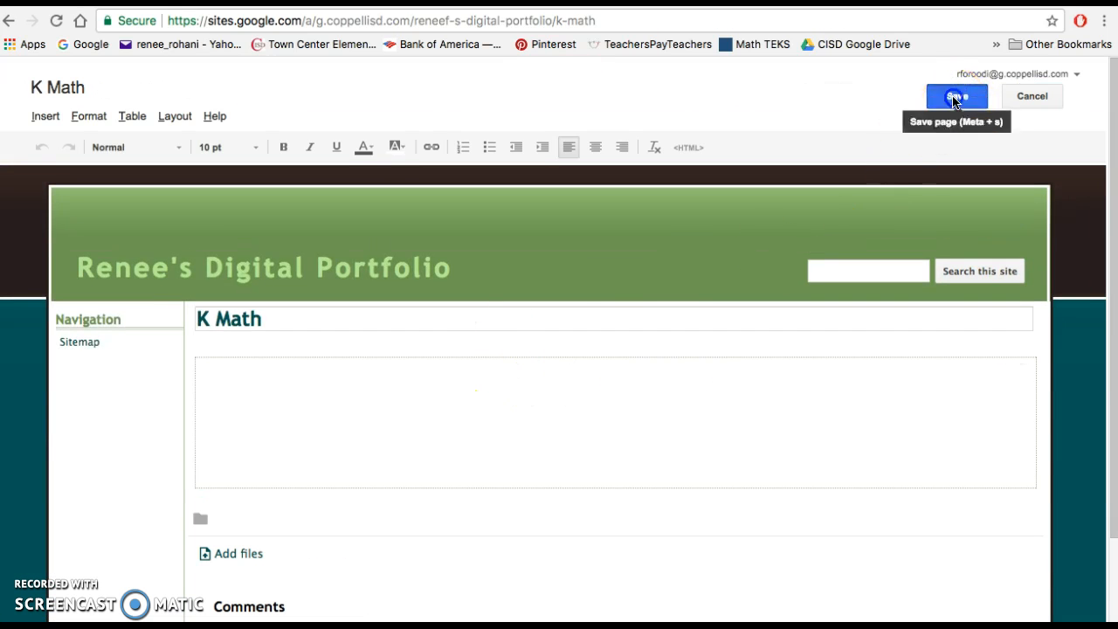
pyautogui.click(955, 99)
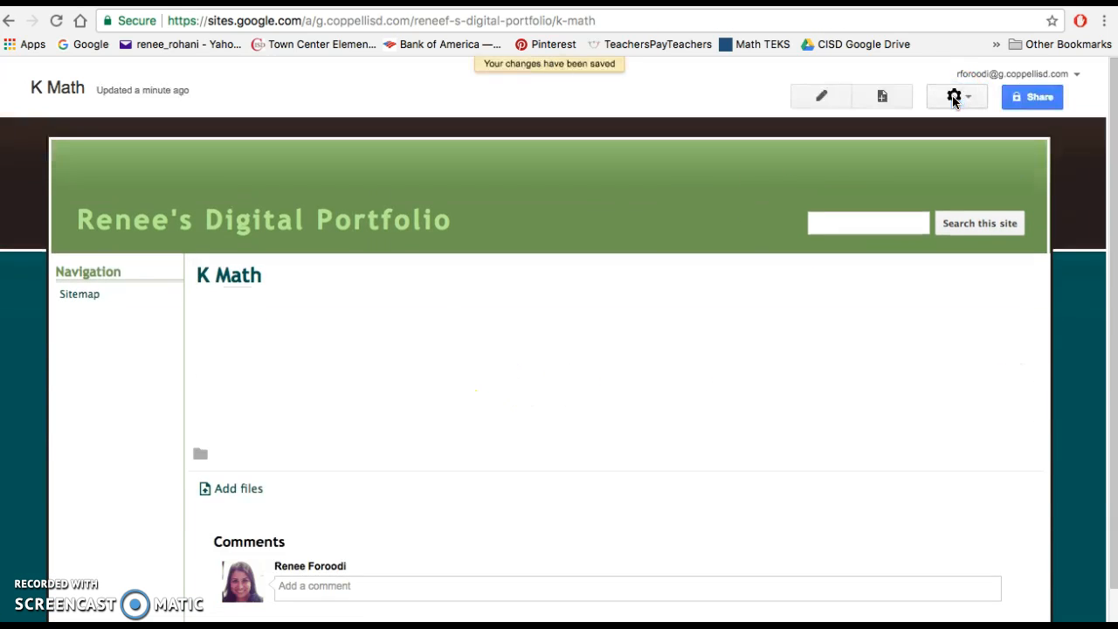
# - Create a top-level web page named "K Science" and save it empty
pyautogui.click(882, 98)
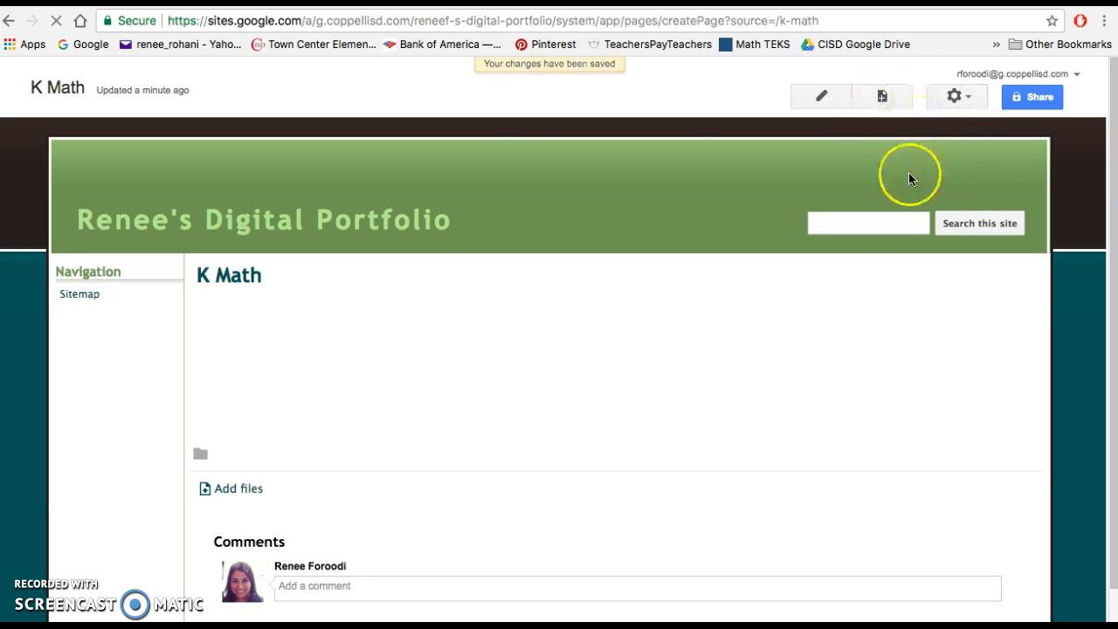
pyautogui.write('K Science')
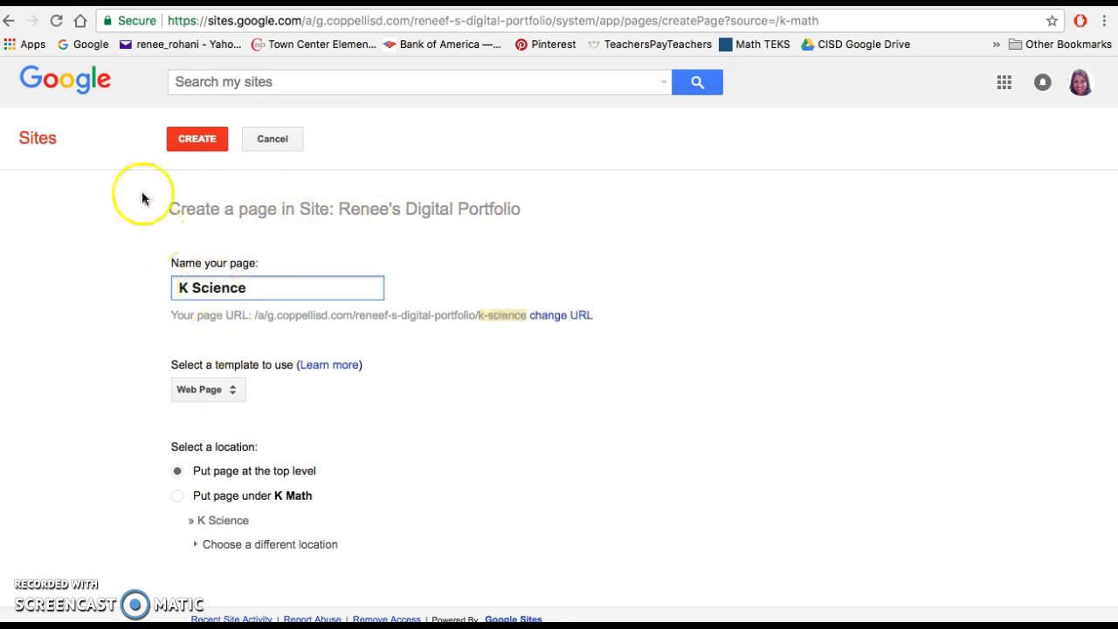
pyautogui.click(194, 138)
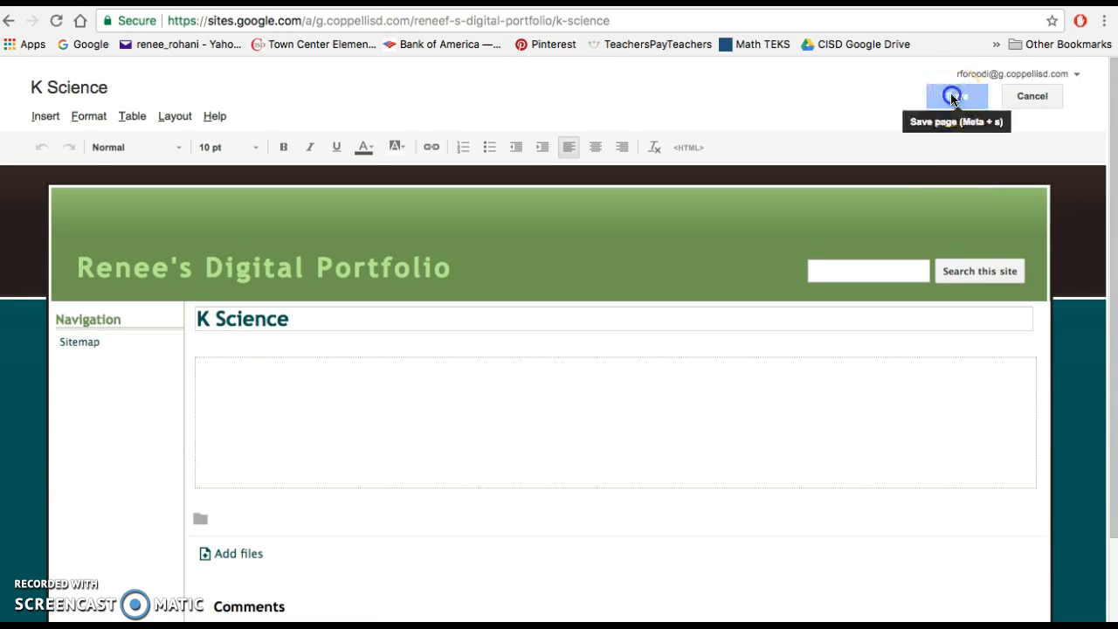
pyautogui.click(954, 97)
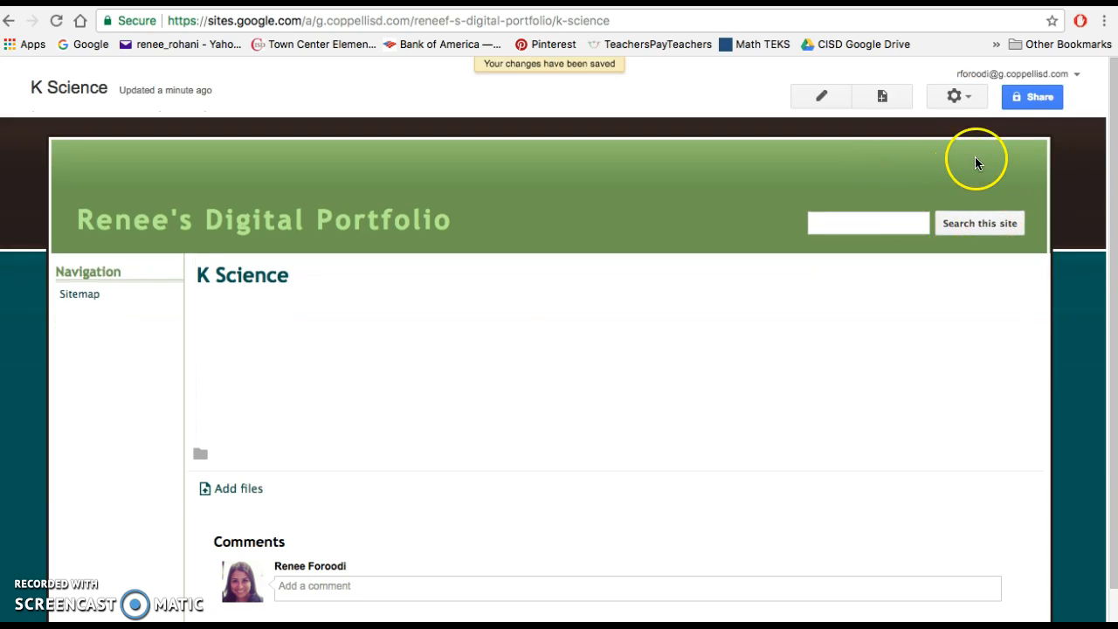
# - Create a top-level web page named "K LA and SS" and save it empty
pyautogui.click(880, 97)
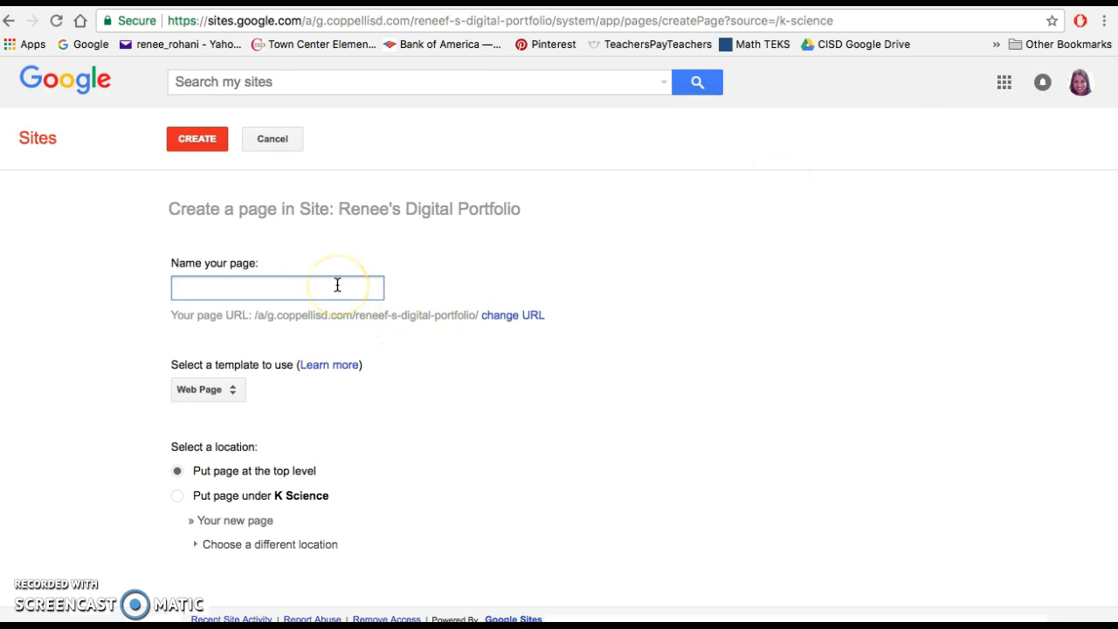
pyautogui.click(320, 288)
pyautogui.write('K ')
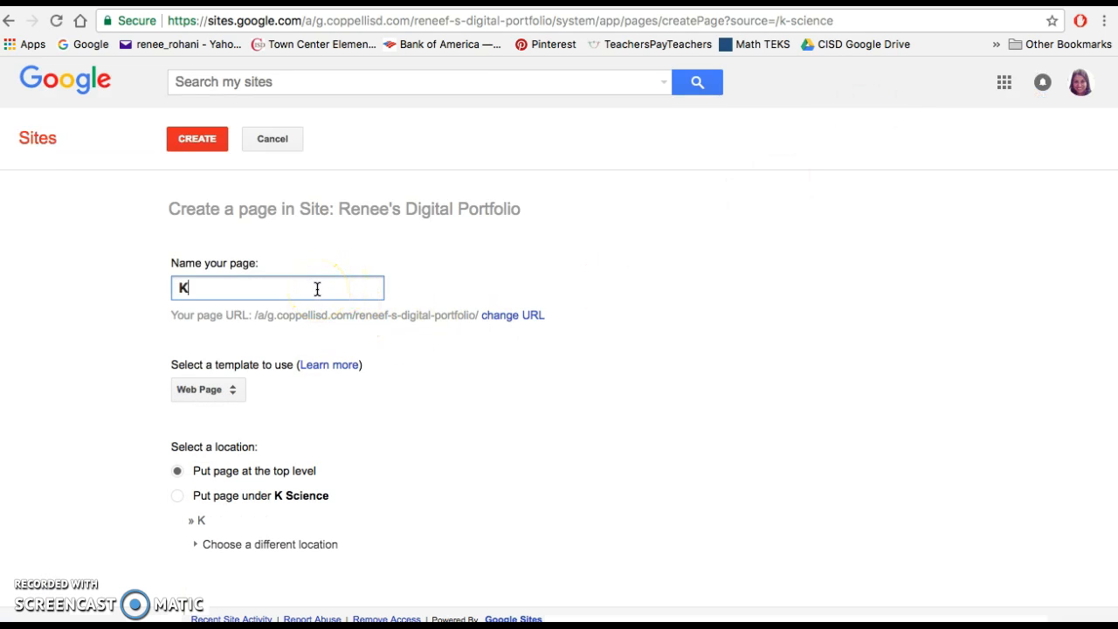
pyautogui.write('LA and SS')
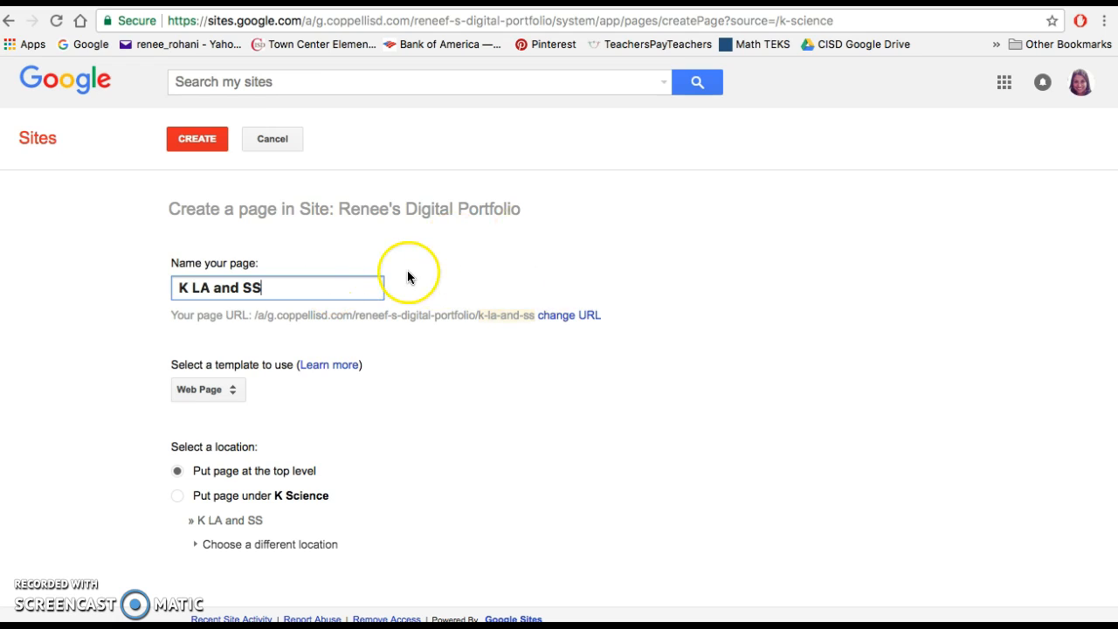
pyautogui.click(196, 139)
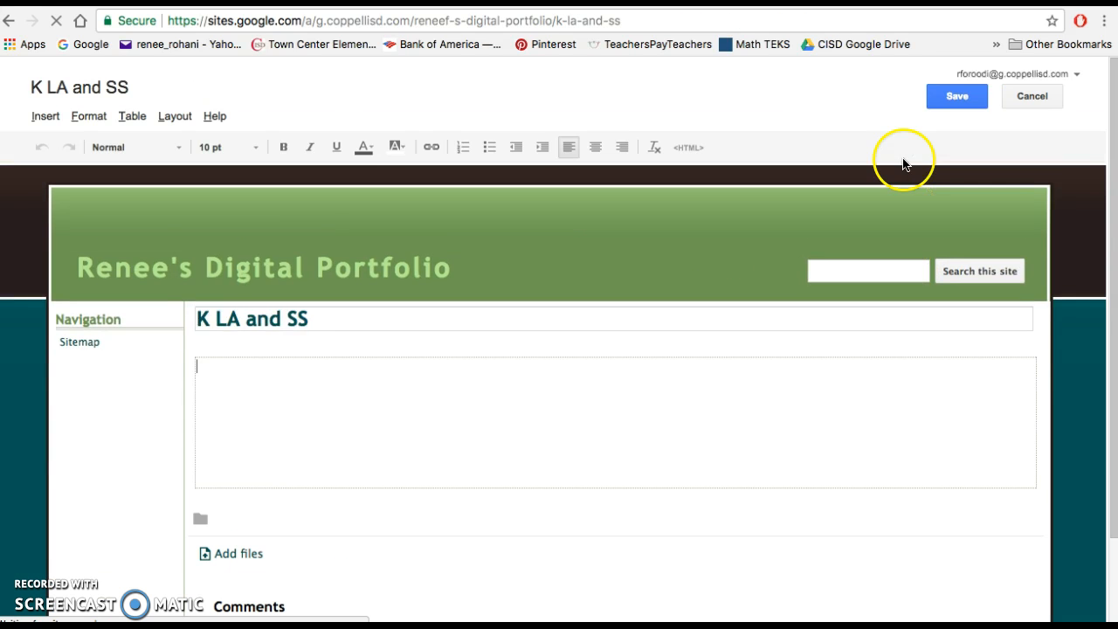
pyautogui.click(957, 103)
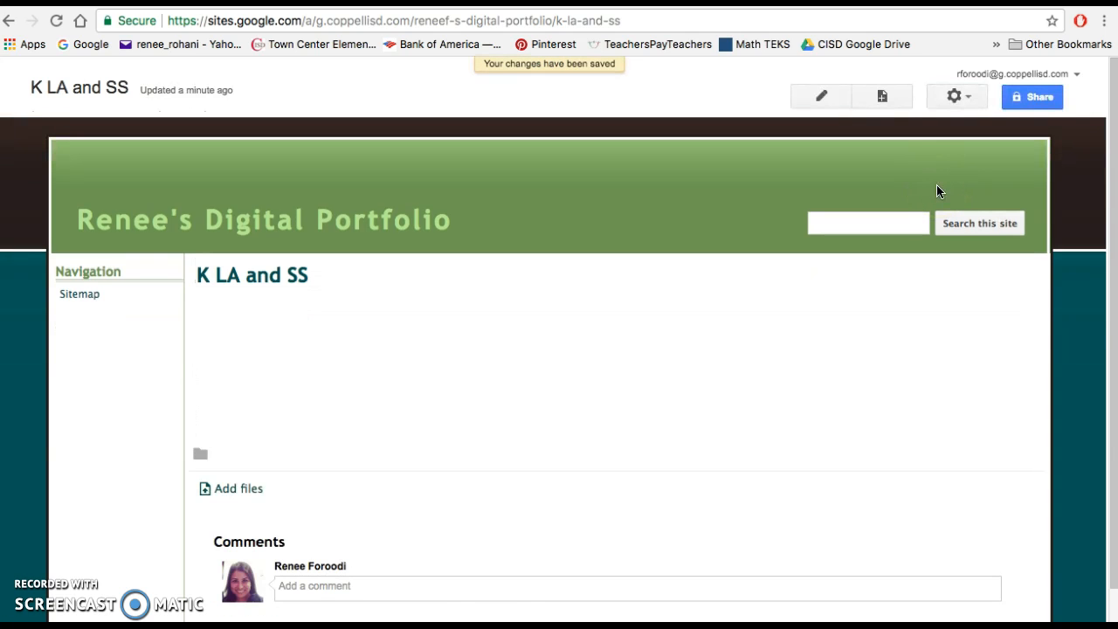
# - Create a top-level web page named "1st Math" and save it empty
pyautogui.click(882, 96)
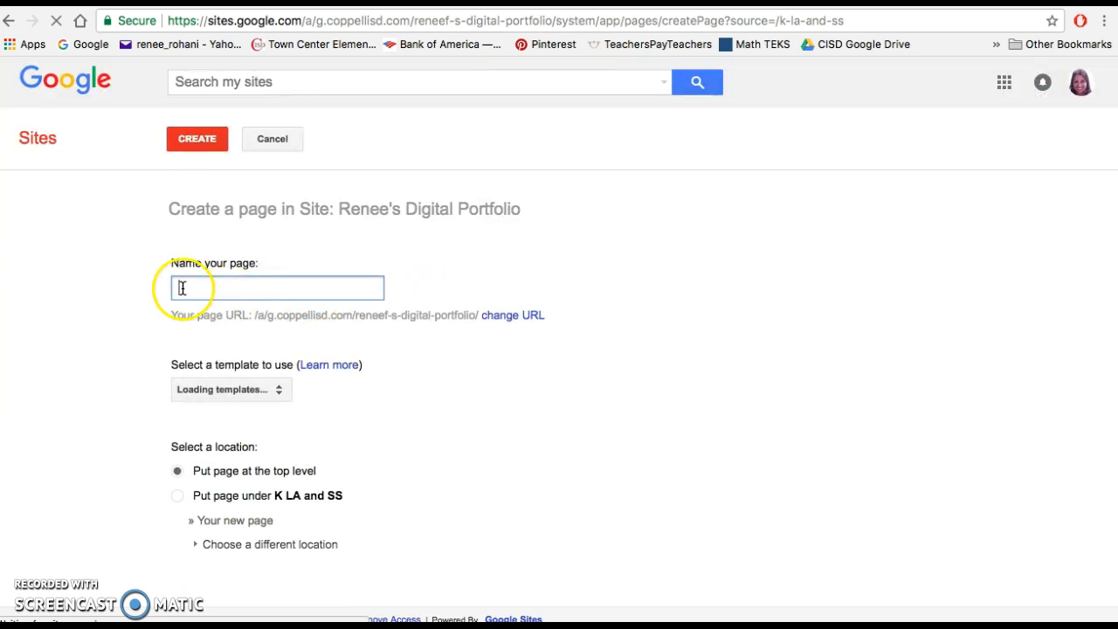
pyautogui.write('1st')
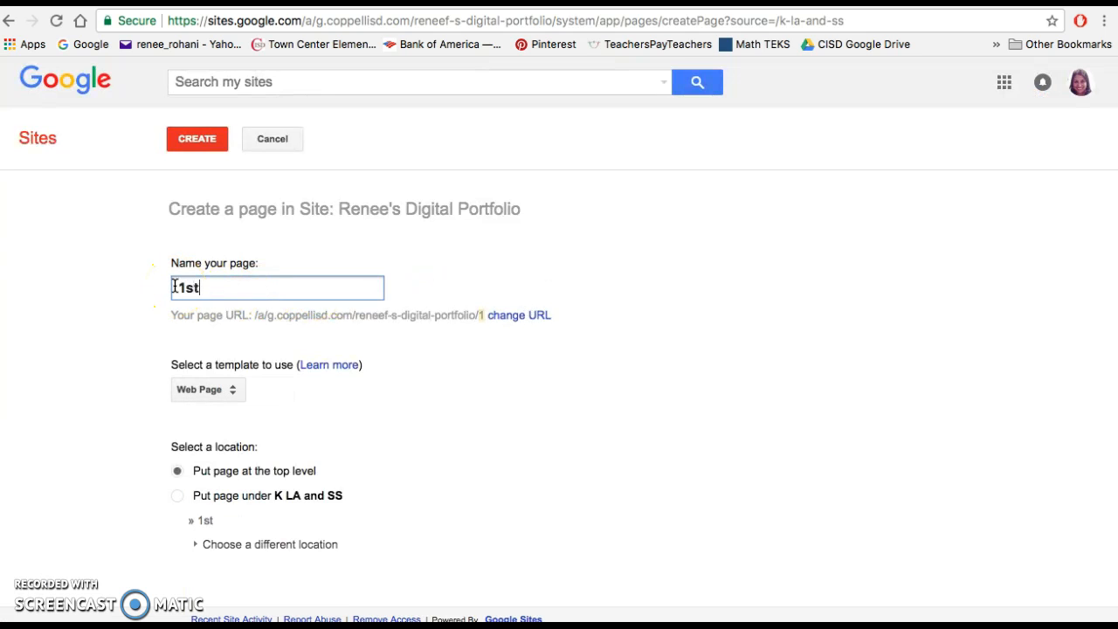
pyautogui.write(' Math')
pyautogui.click(200, 142)
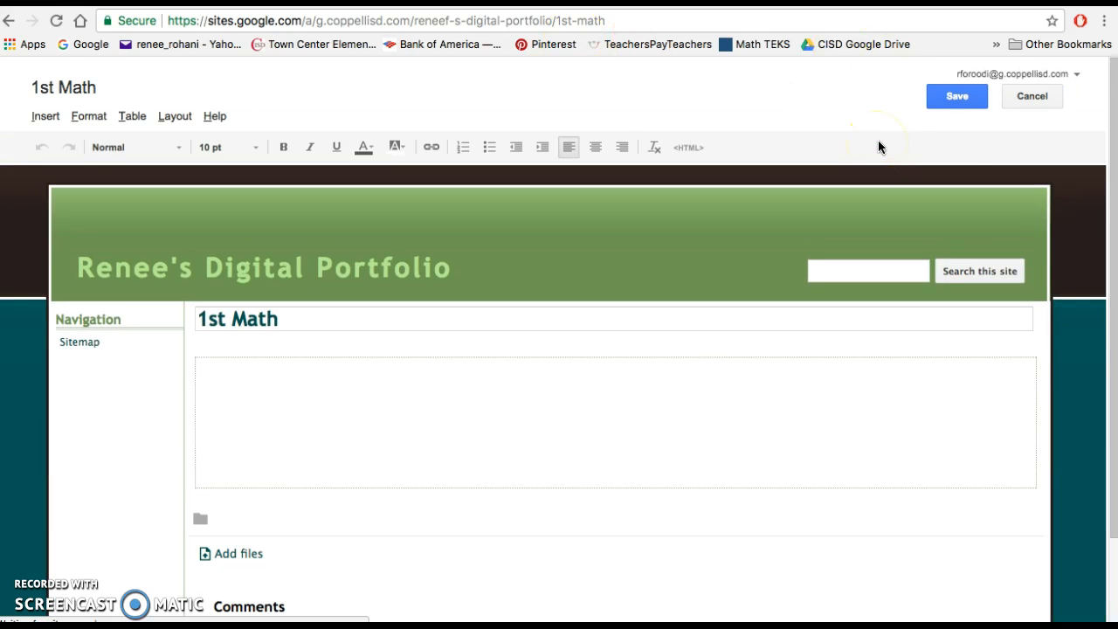
pyautogui.click(956, 99)
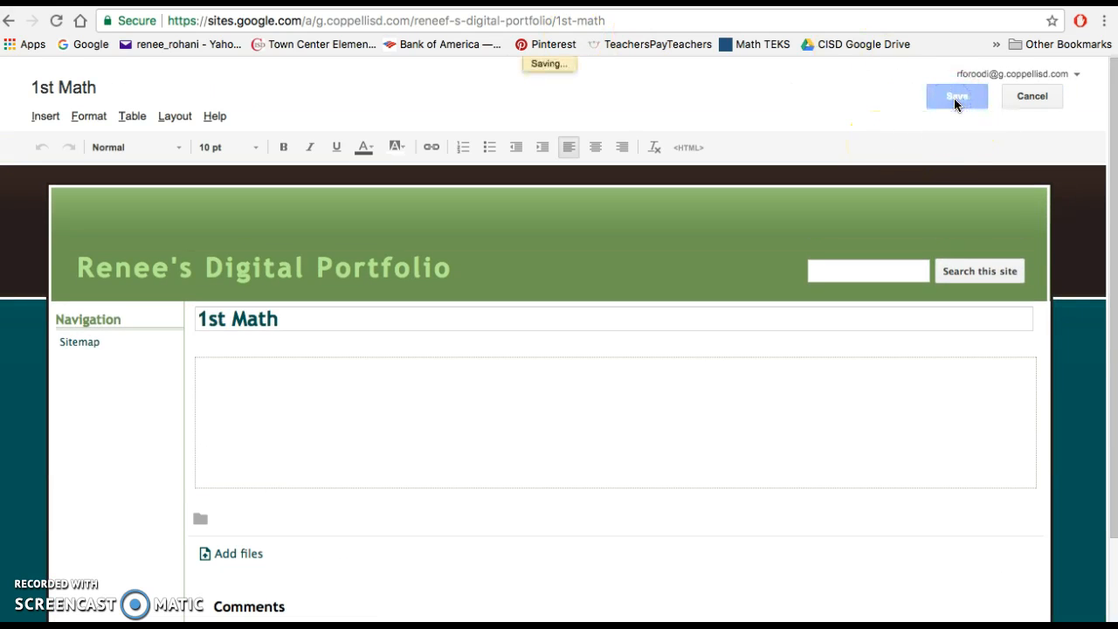
# - Create a top-level web page named "1st Science" and save it empty
pyautogui.click(882, 97)
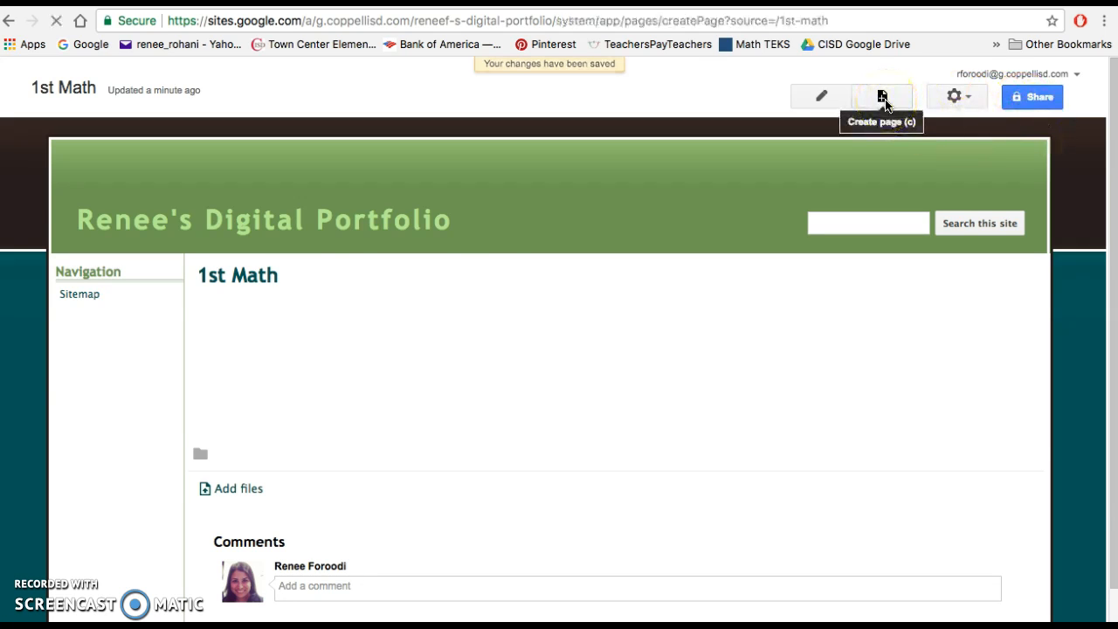
pyautogui.write('1st Science')
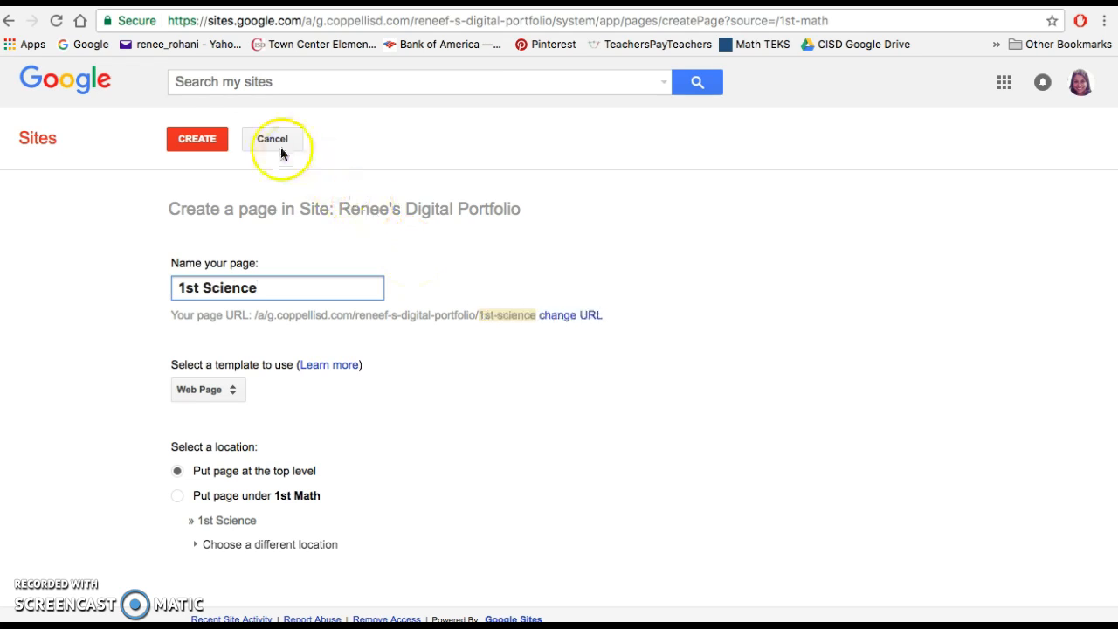
pyautogui.click(199, 138)
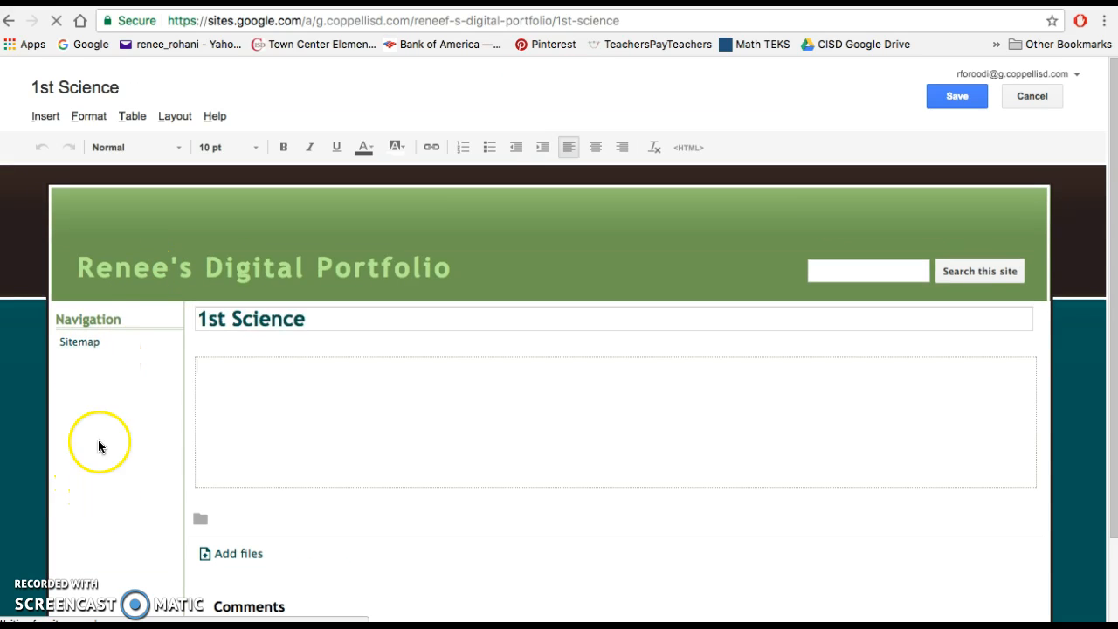
pyautogui.click(957, 98)
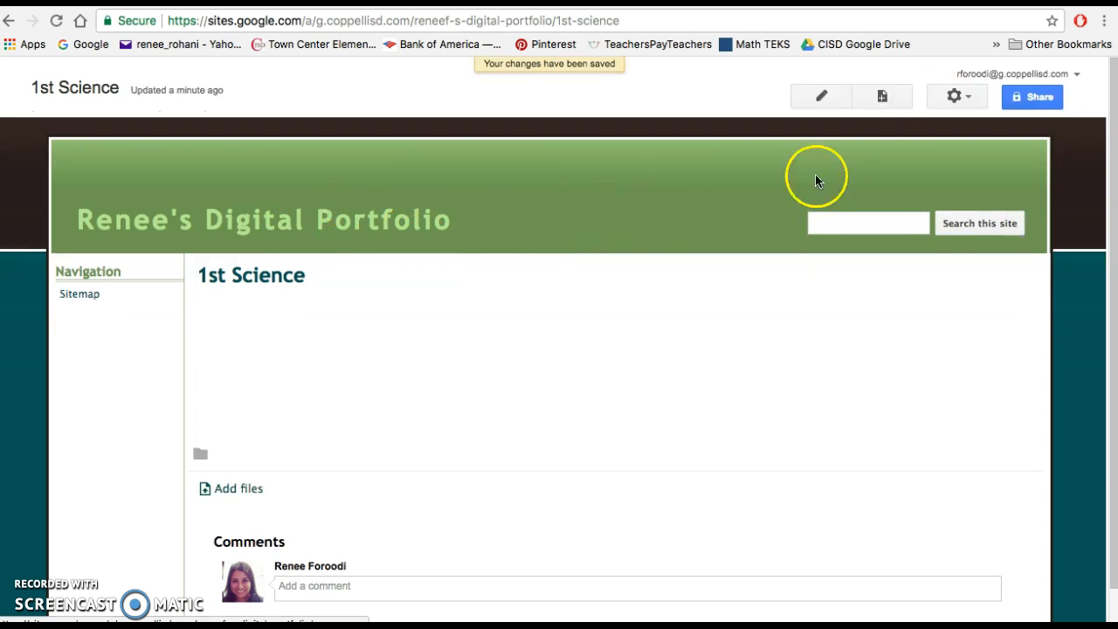
# - Create a top-level web page named "1st LA and SS" and save it empty
pyautogui.click(884, 96)
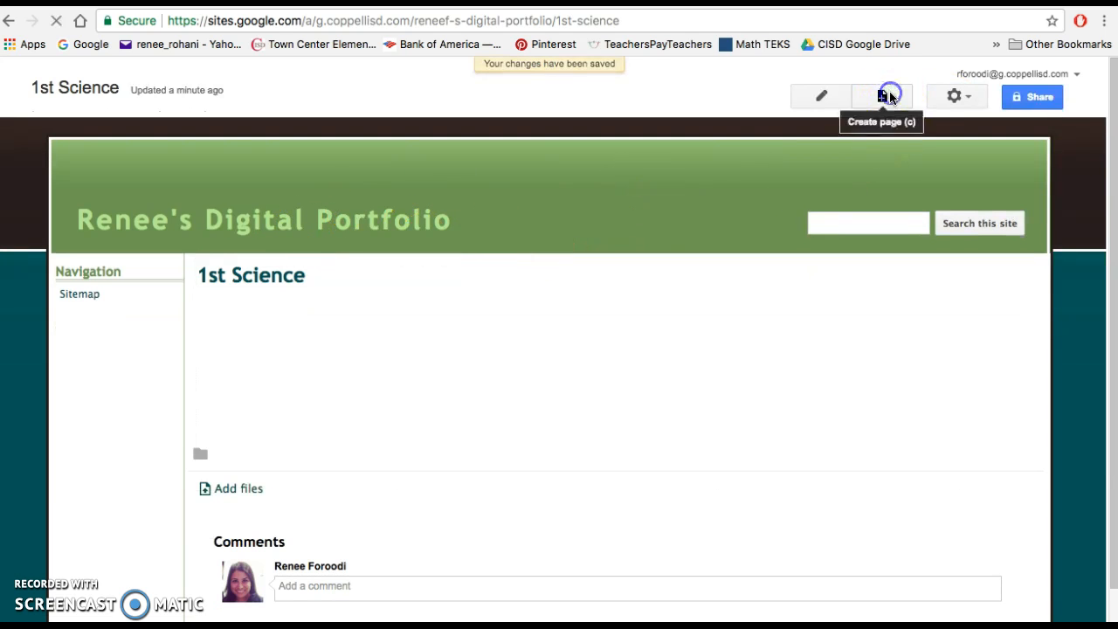
pyautogui.write('1st')
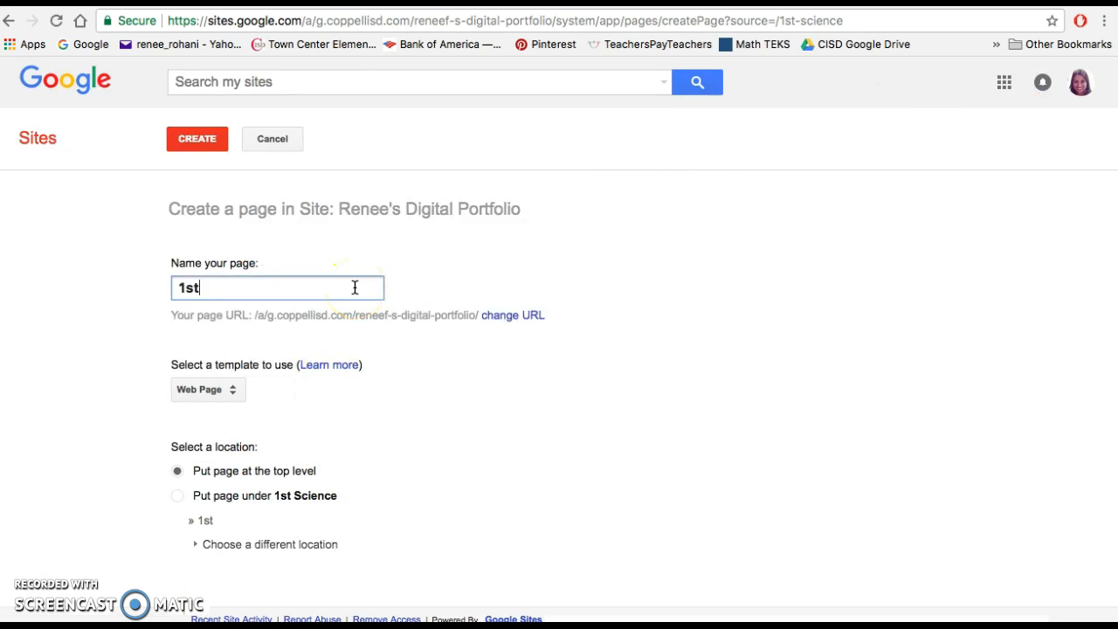
pyautogui.write(' LA')
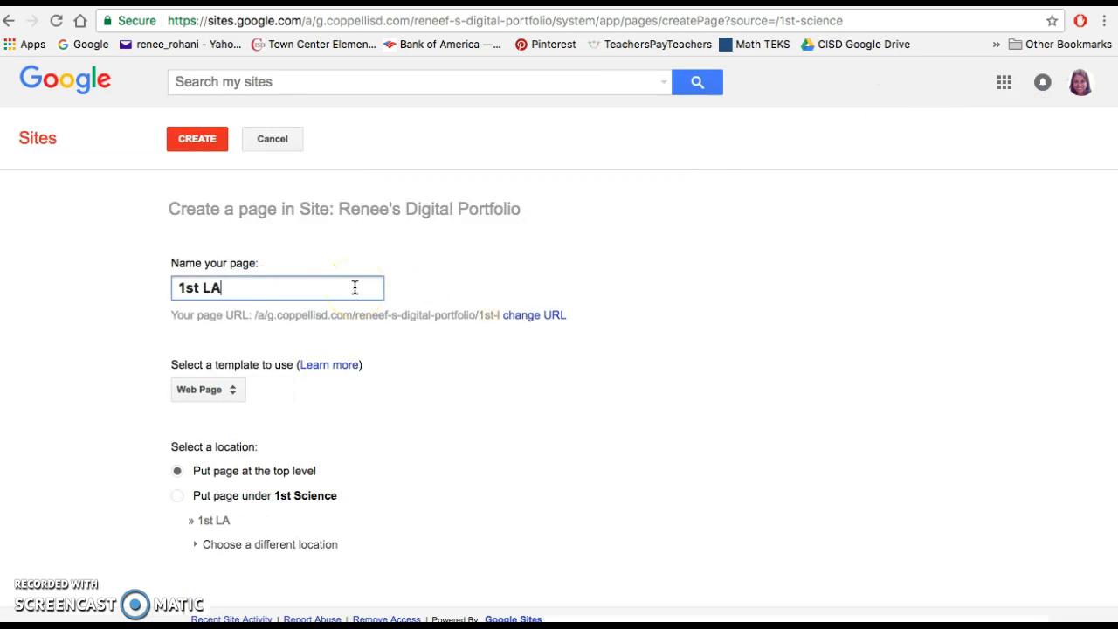
pyautogui.write(' and SS')
pyautogui.click(182, 149)
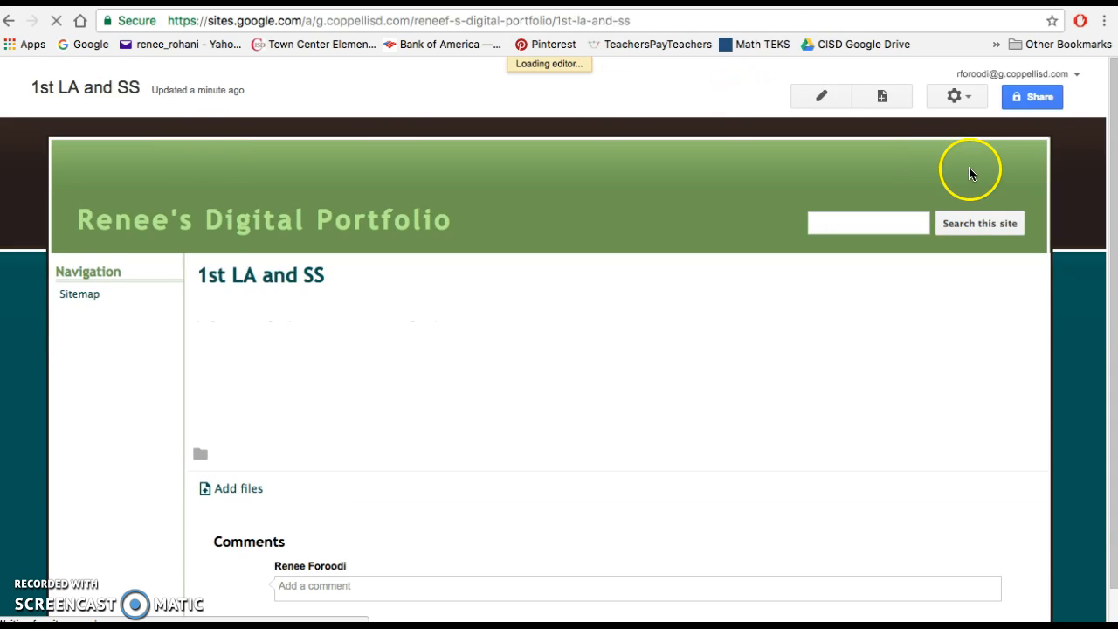
pyautogui.click(952, 101)
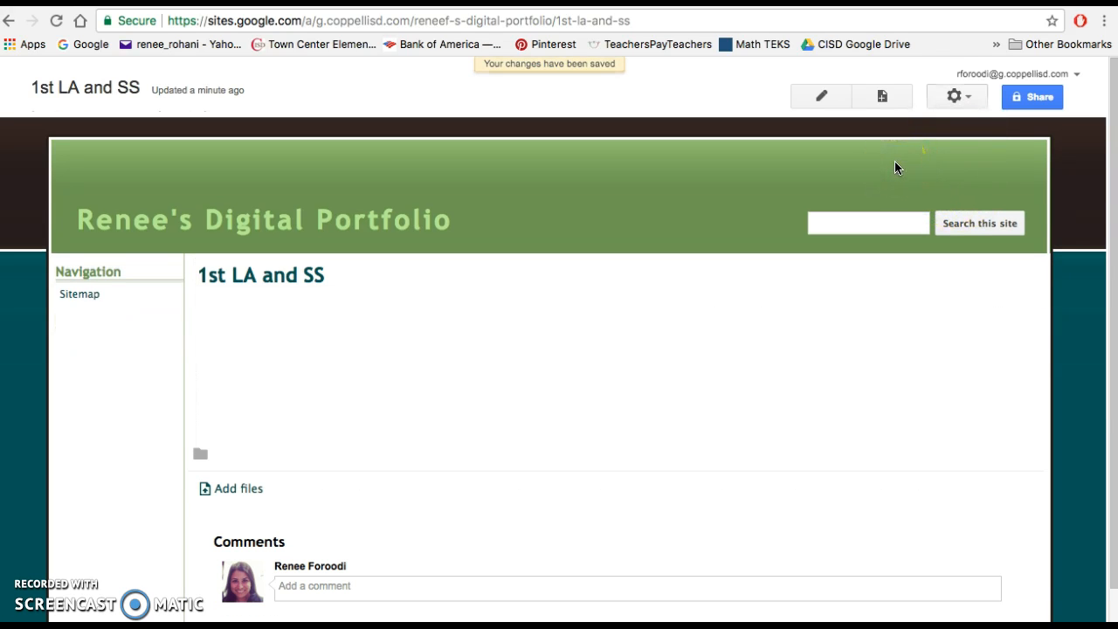
# - Create a top-level web page named "Seesaw" and save it empty
pyautogui.click(884, 98)
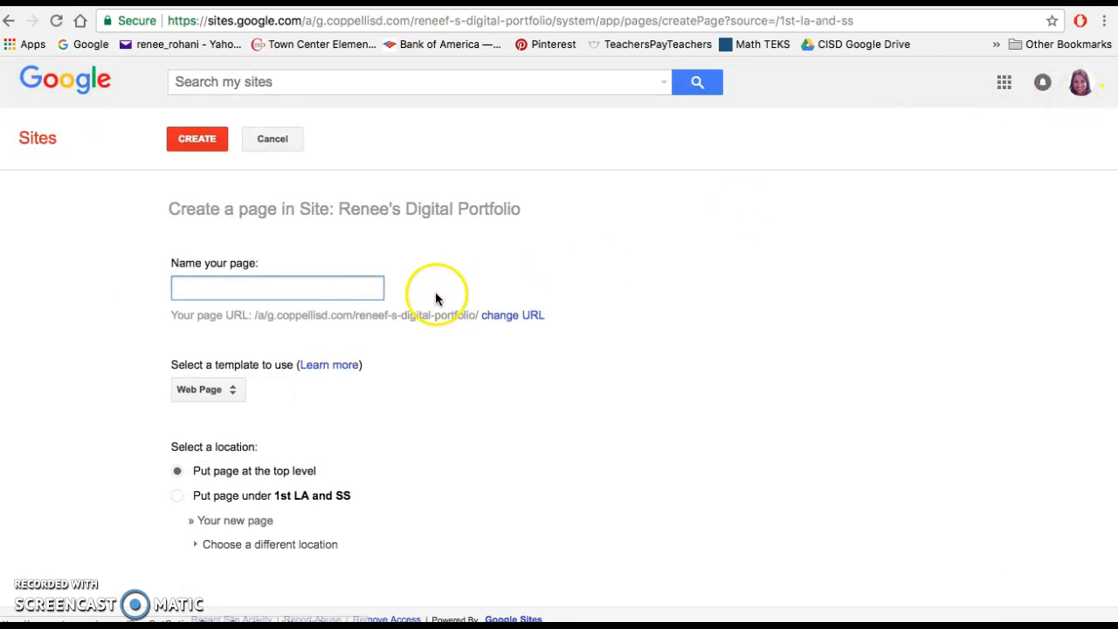
pyautogui.click(352, 290)
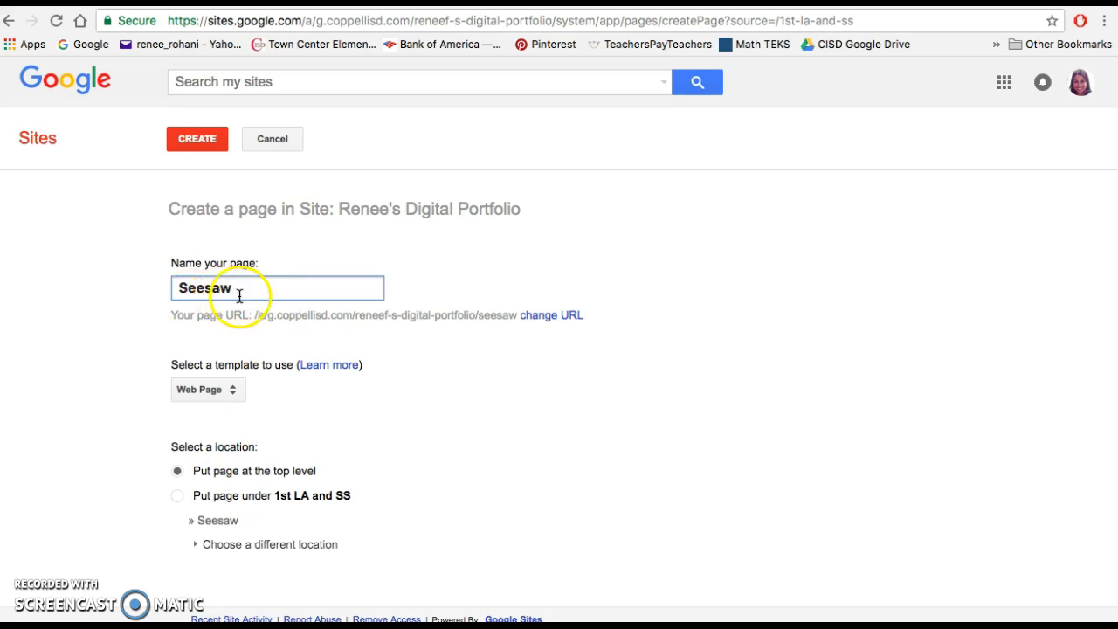
pyautogui.click(198, 140)
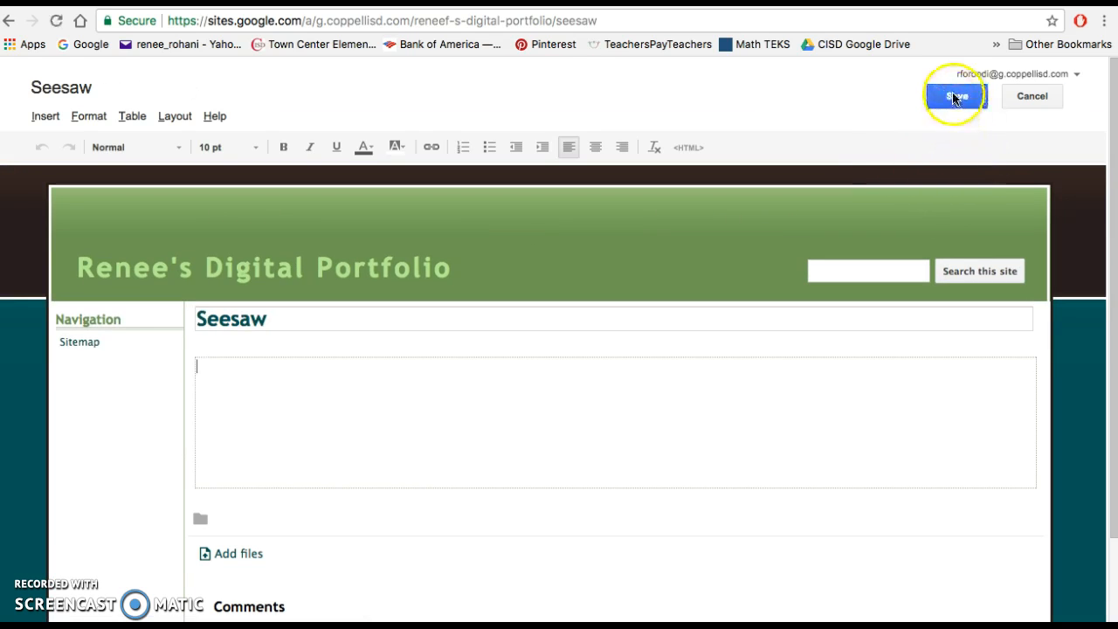
pyautogui.click(955, 97)
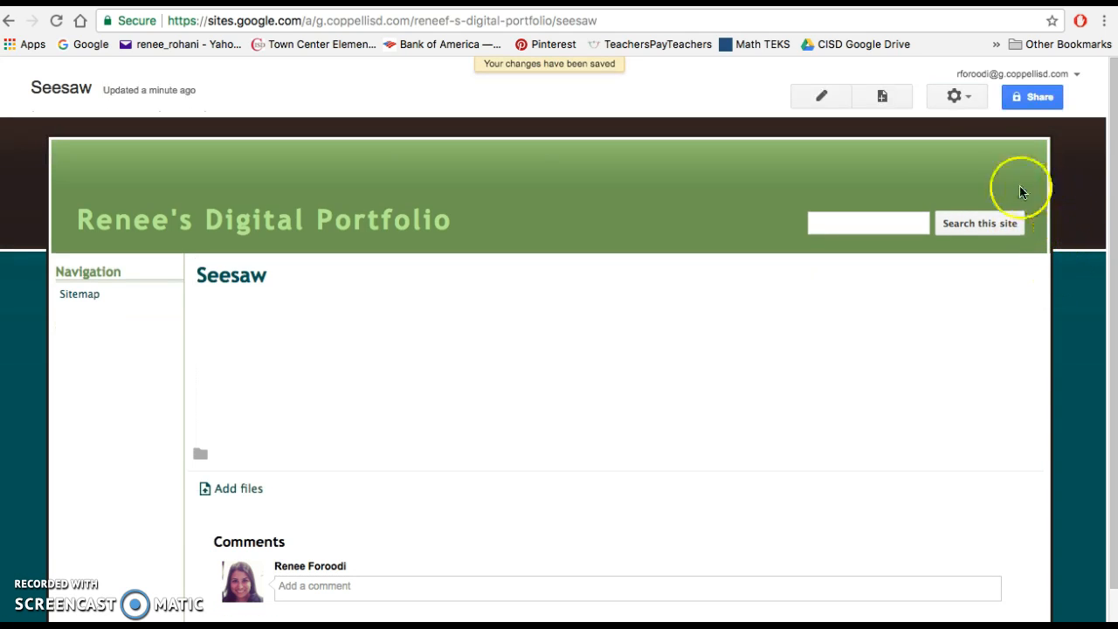
# - Open the sidebar navigation's configuration from the site layout and add the Home page to it
pyautogui.click(961, 96)
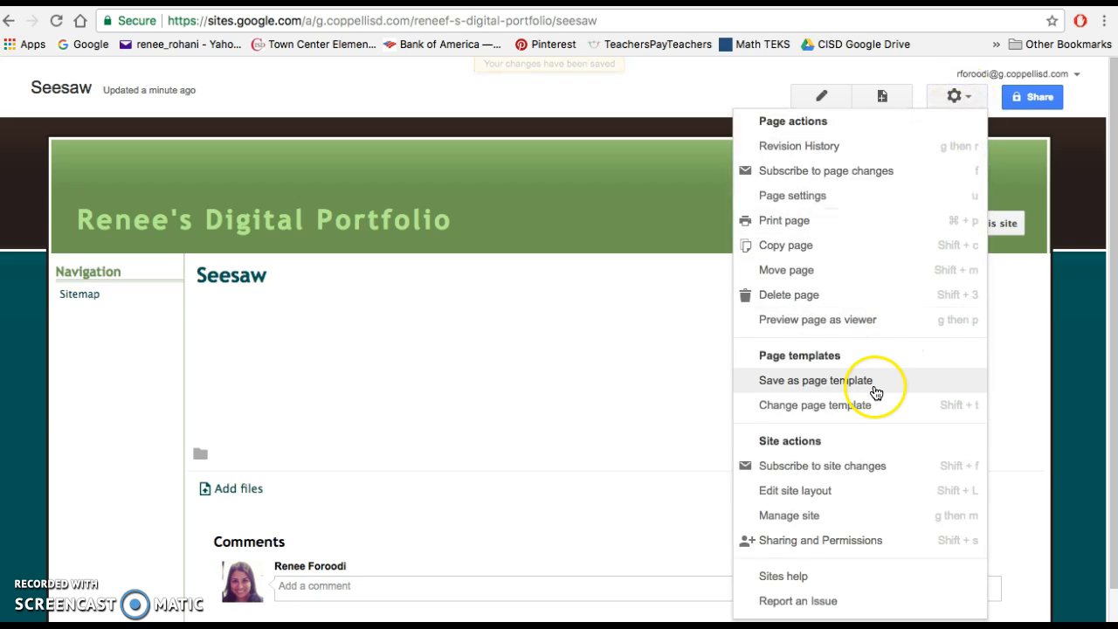
pyautogui.click(823, 492)
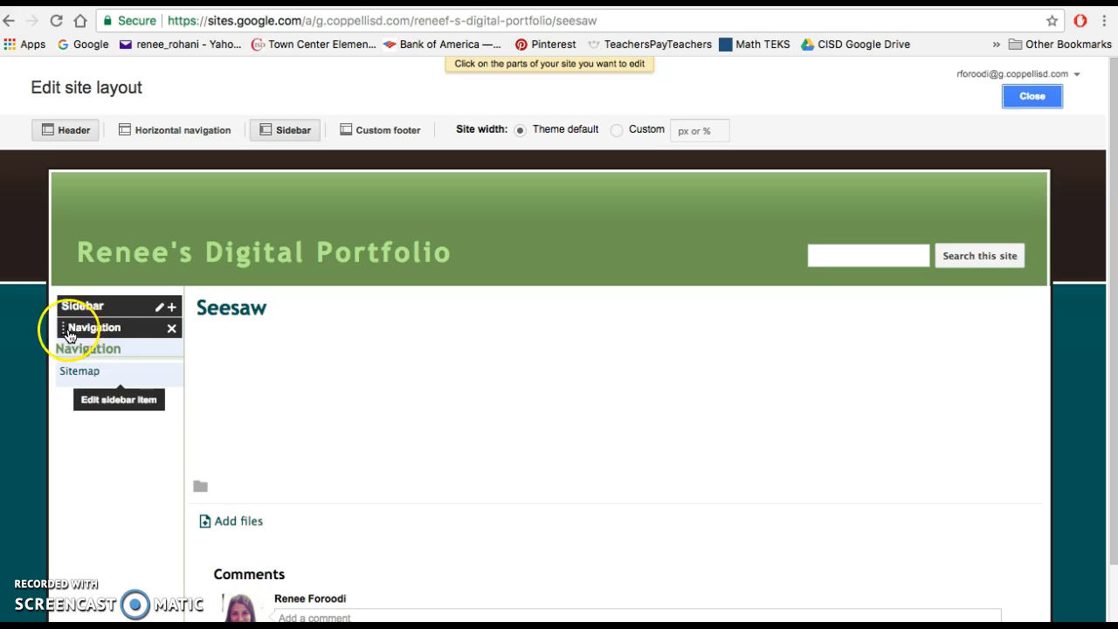
pyautogui.click(63, 337)
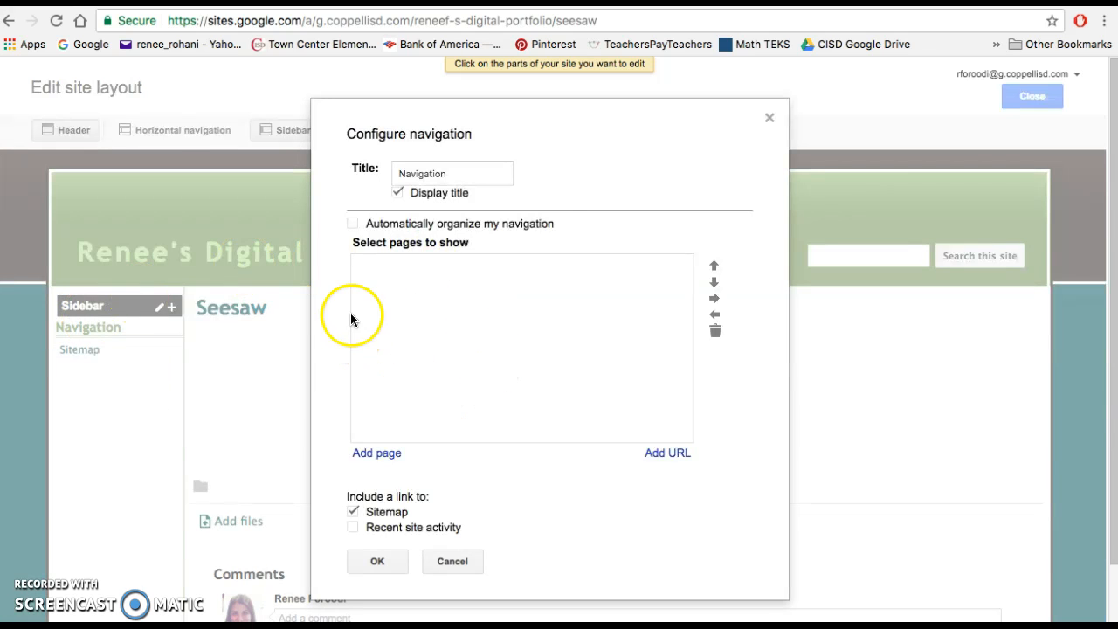
pyautogui.click(377, 454)
pyautogui.scroll(-2, 511, 481)
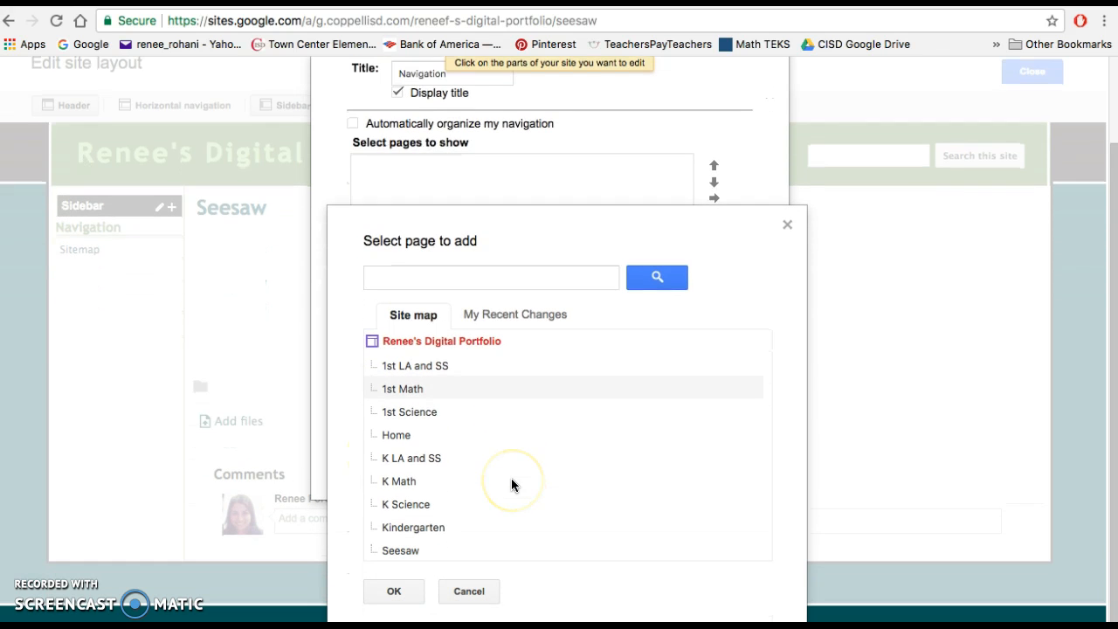
pyautogui.click(424, 437)
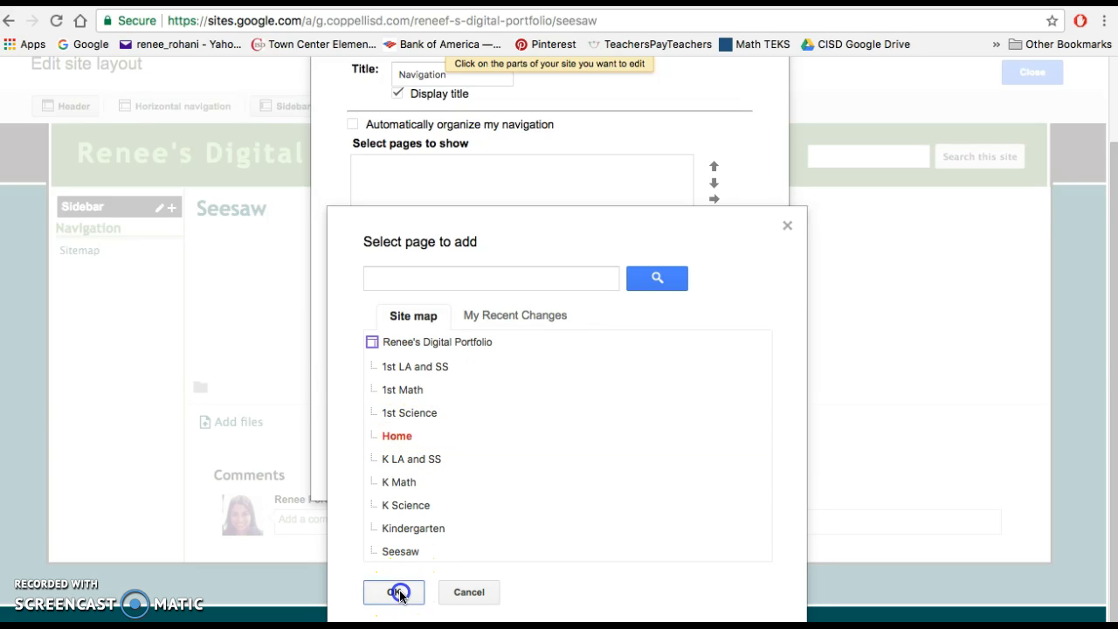
pyautogui.click(398, 593)
# - Add the K Math, K Science and K LA and SS pages to the navigation in that order
pyautogui.click(378, 381)
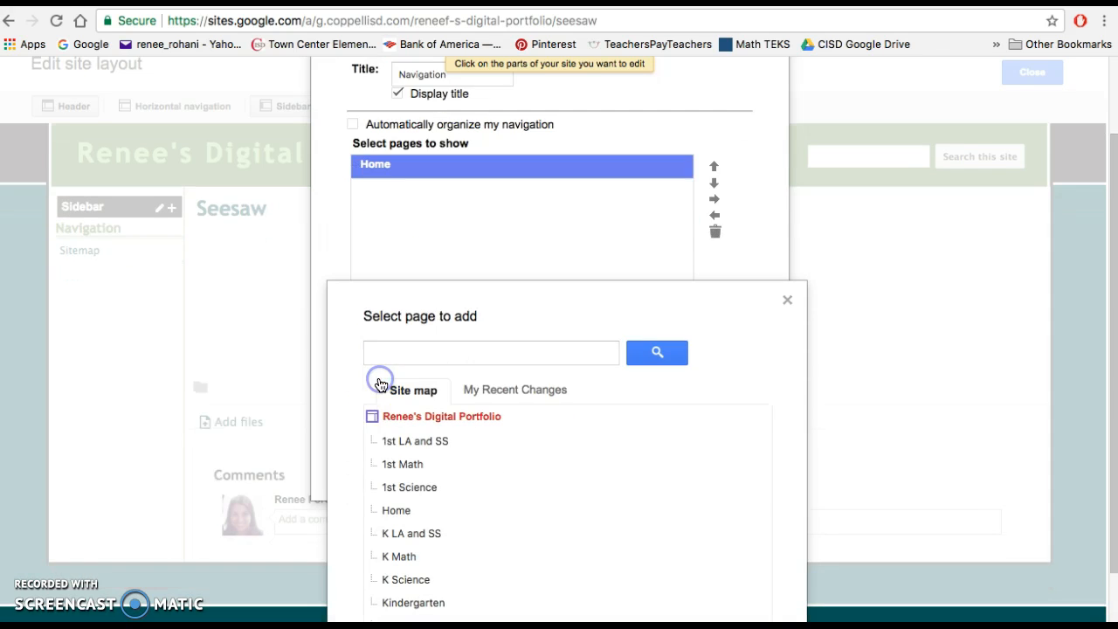
pyautogui.scroll(-2, 425, 474)
pyautogui.click(408, 481)
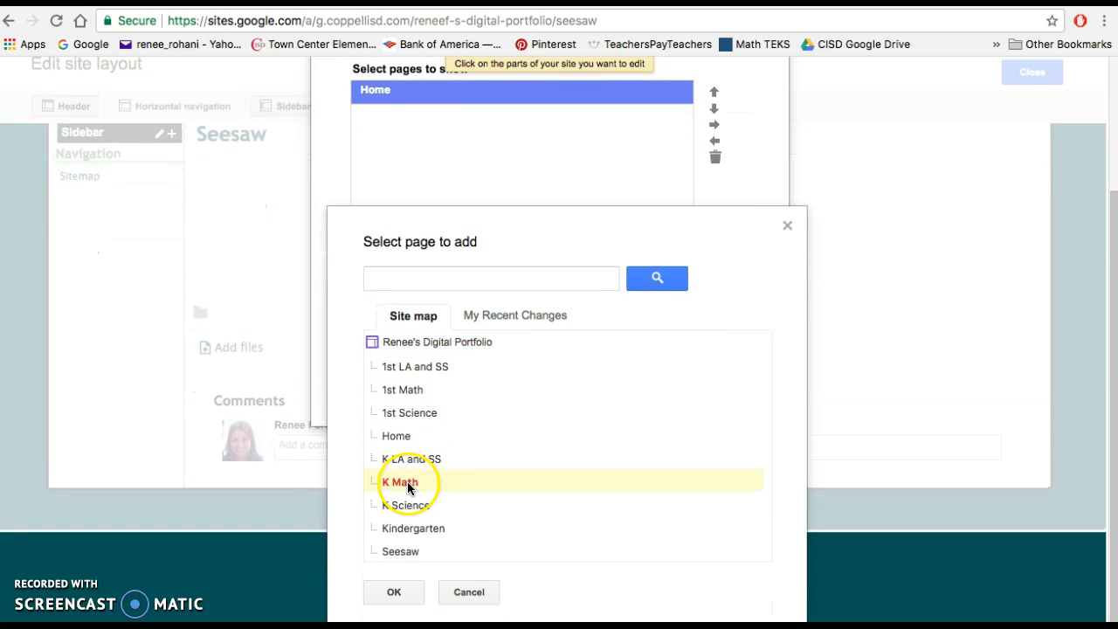
pyautogui.click(396, 591)
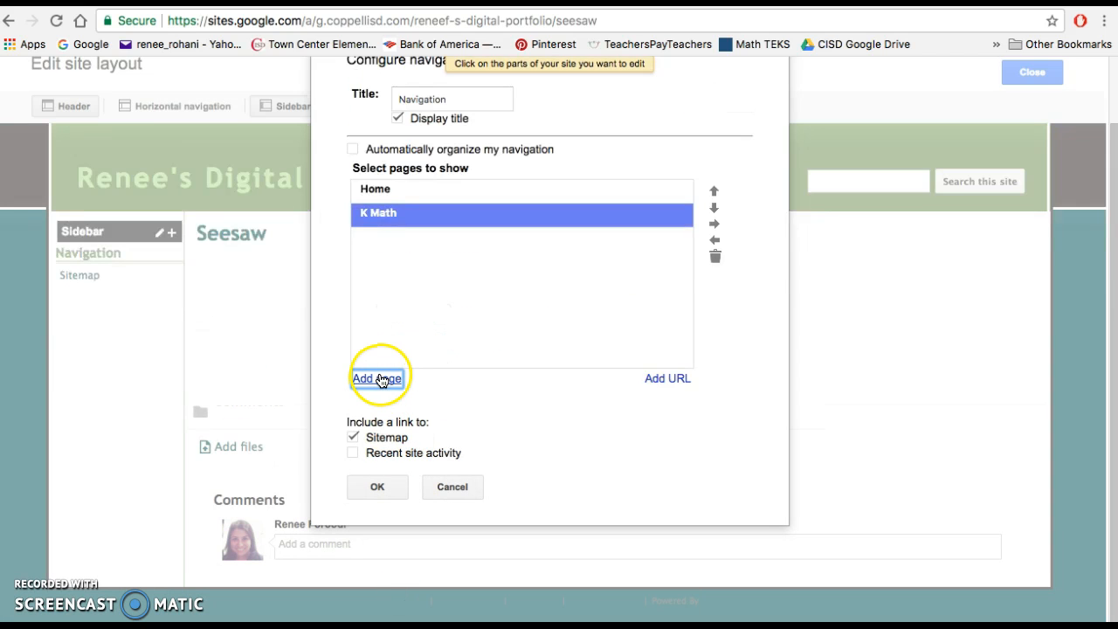
pyautogui.click(381, 379)
pyautogui.click(402, 510)
pyautogui.click(396, 589)
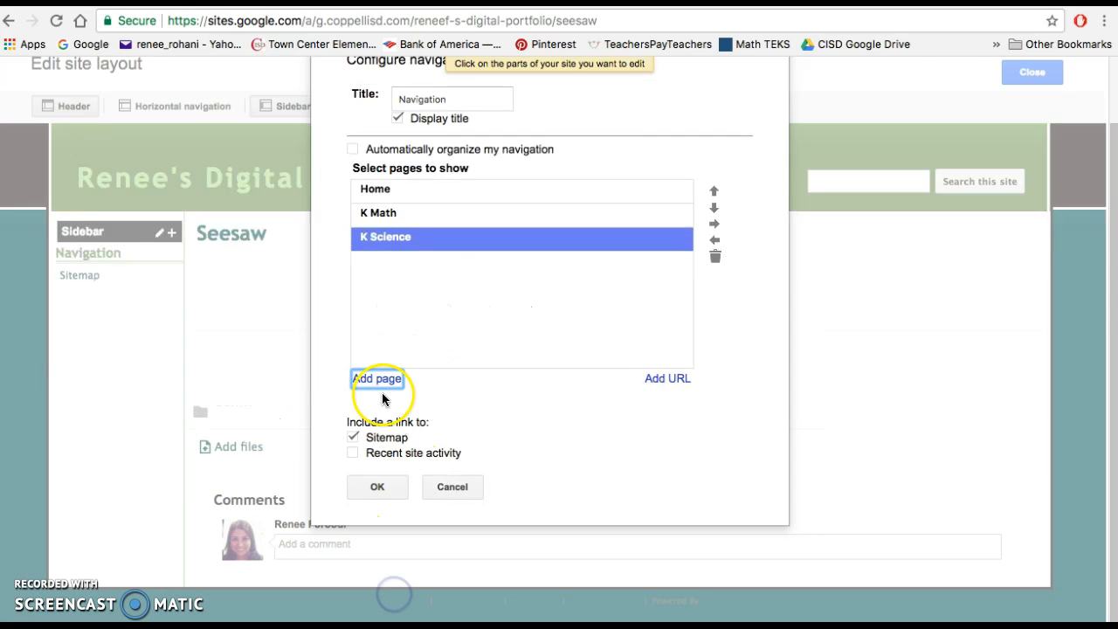
pyautogui.click(381, 380)
pyautogui.click(433, 459)
pyautogui.click(393, 591)
# - Add the 1st Math, 1st Science and 1st LA and SS pages to the navigation in that order
pyautogui.click(378, 379)
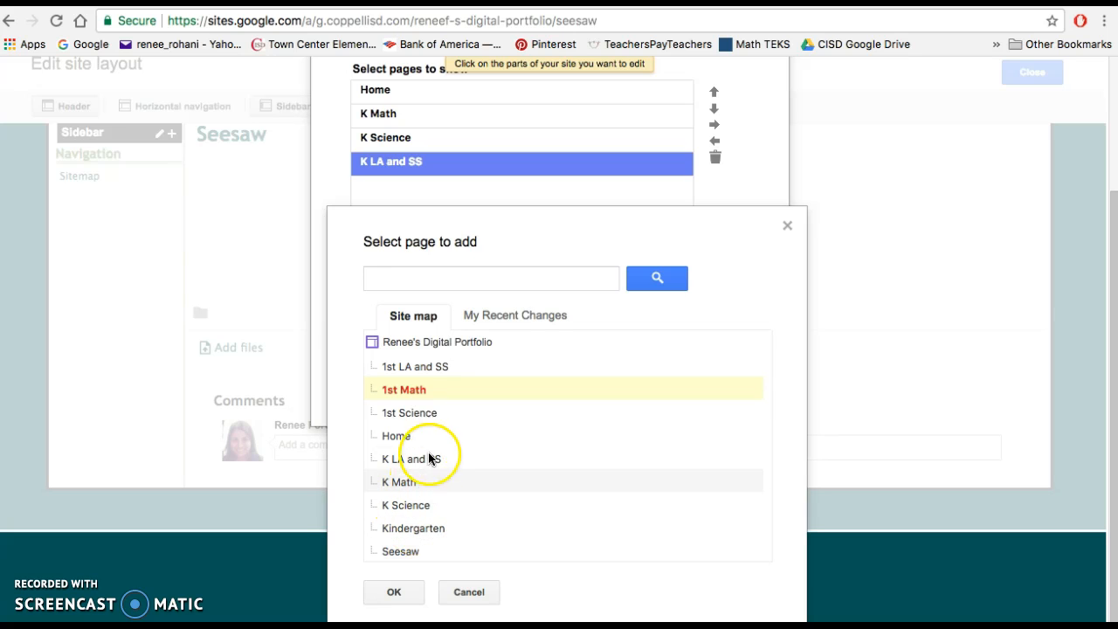
pyautogui.click(395, 592)
pyautogui.click(378, 378)
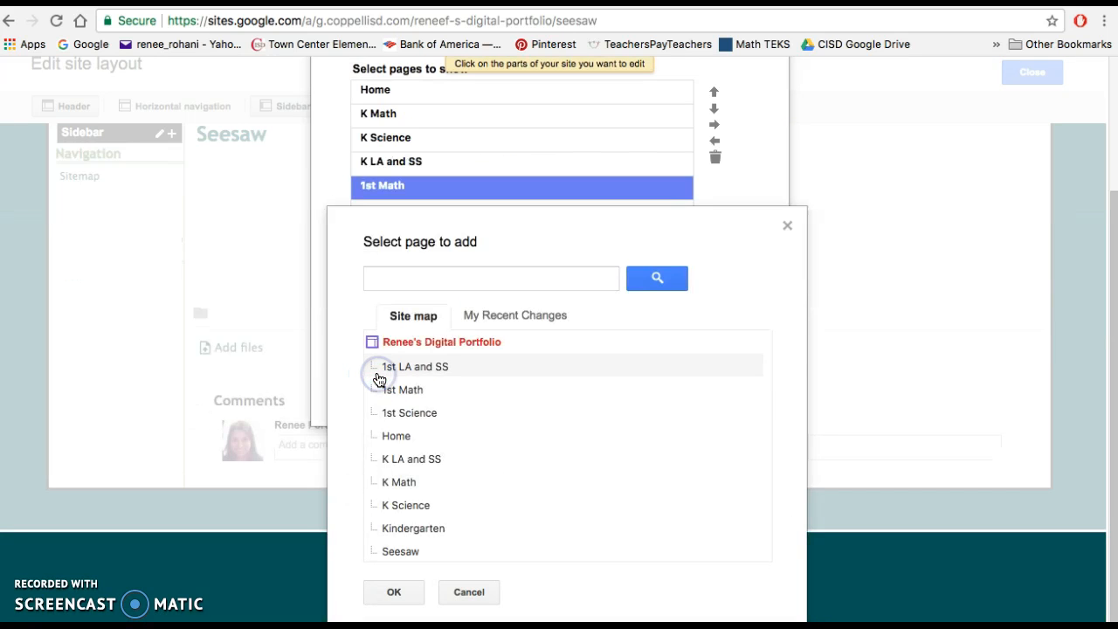
pyautogui.click(429, 414)
pyautogui.click(393, 592)
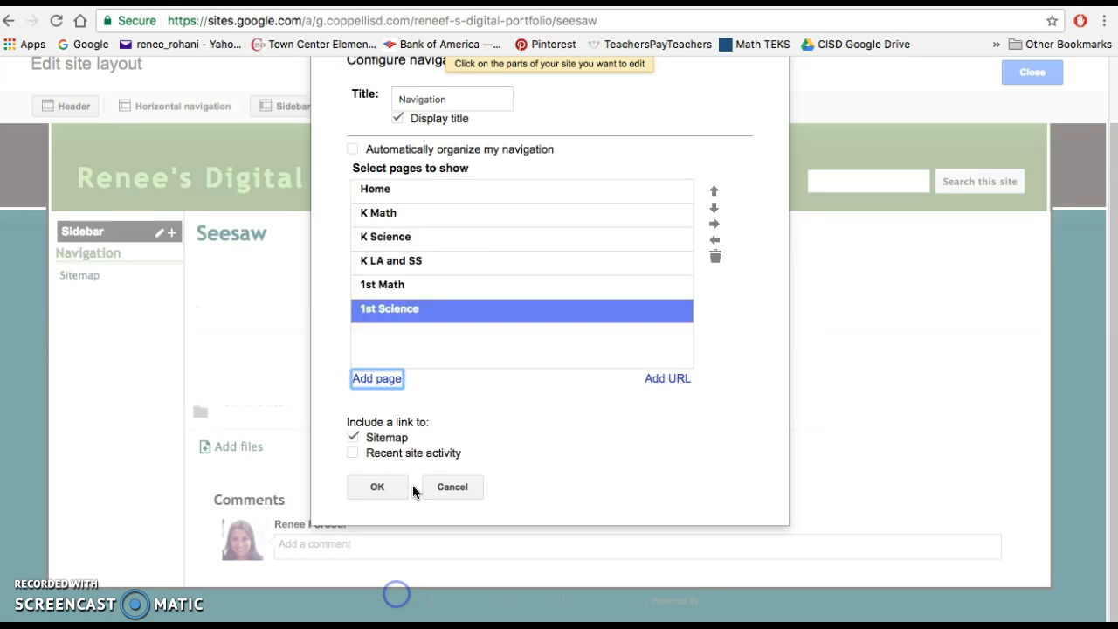
pyautogui.click(379, 379)
pyautogui.click(425, 365)
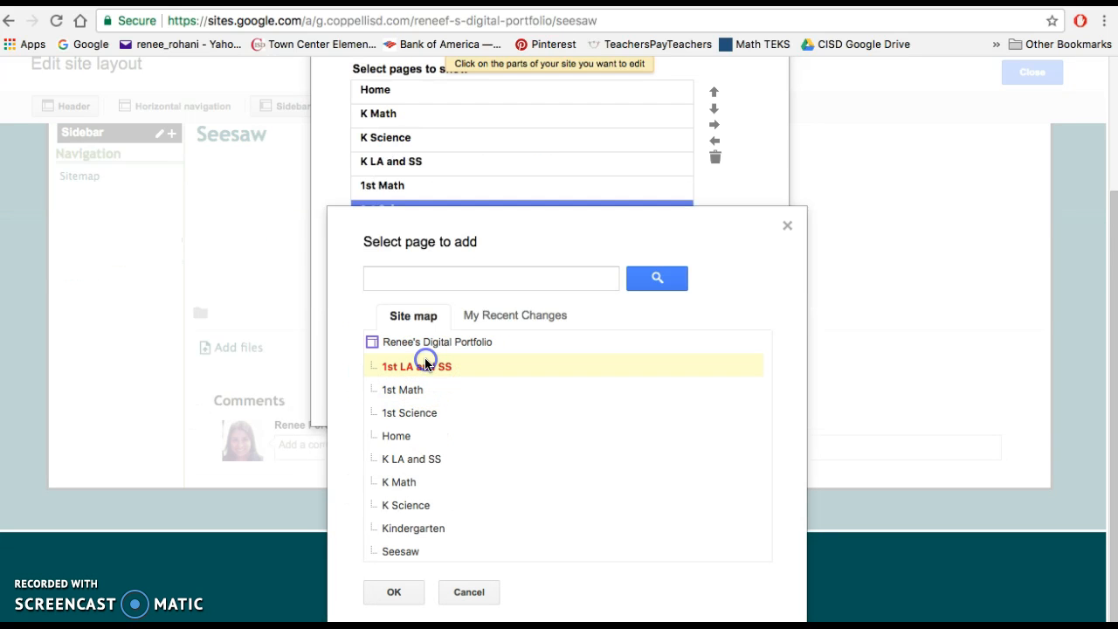
pyautogui.click(403, 585)
# - Add the Seesaw page to the end of the navigation
pyautogui.click(377, 379)
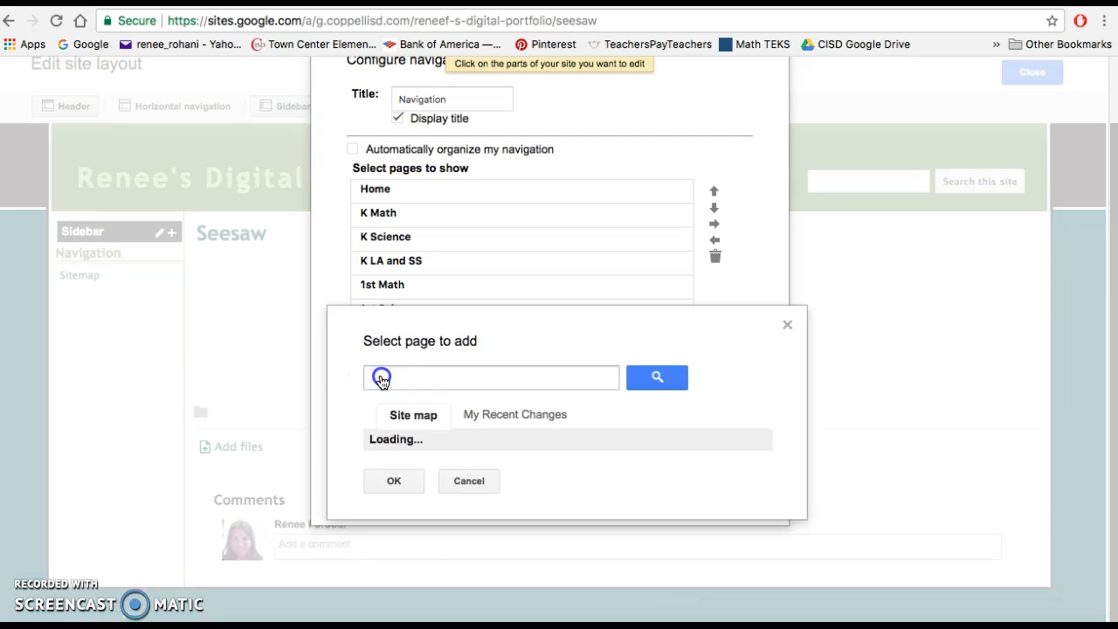
pyautogui.click(405, 556)
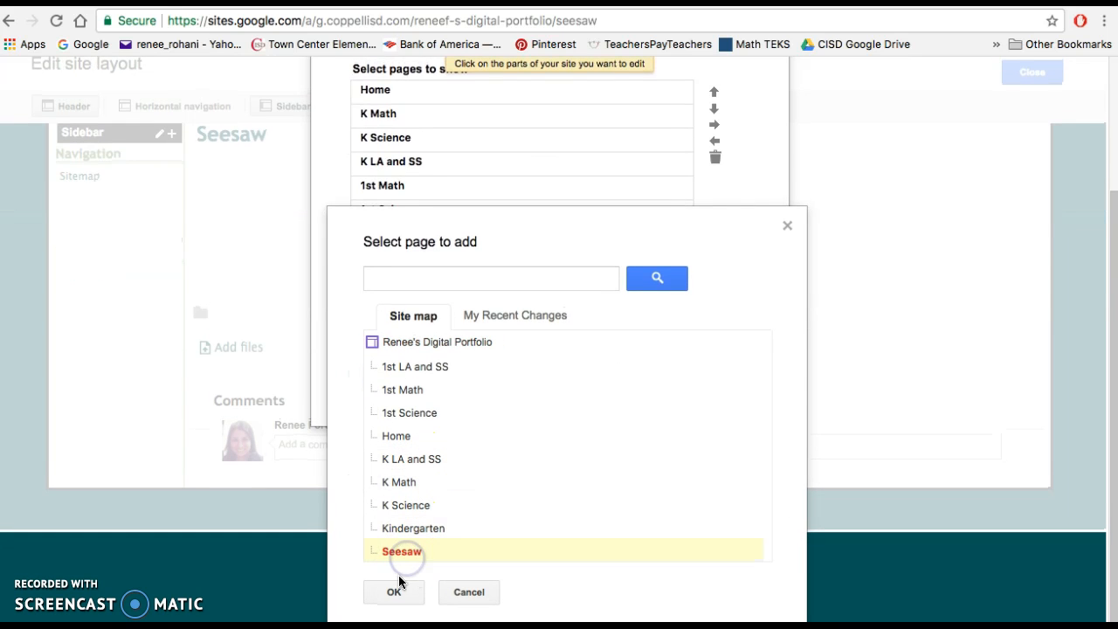
pyautogui.click(393, 593)
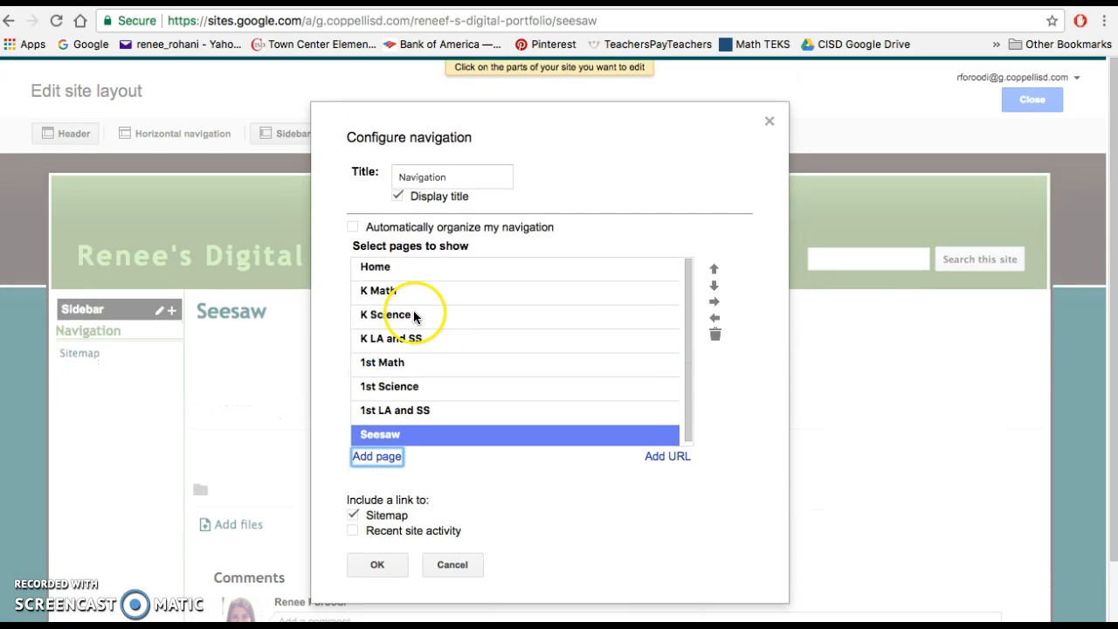
# - Add the missing Kindergarten page to the navigation
pyautogui.scroll(-1, 403, 331)
pyautogui.scroll(1, 390, 256)
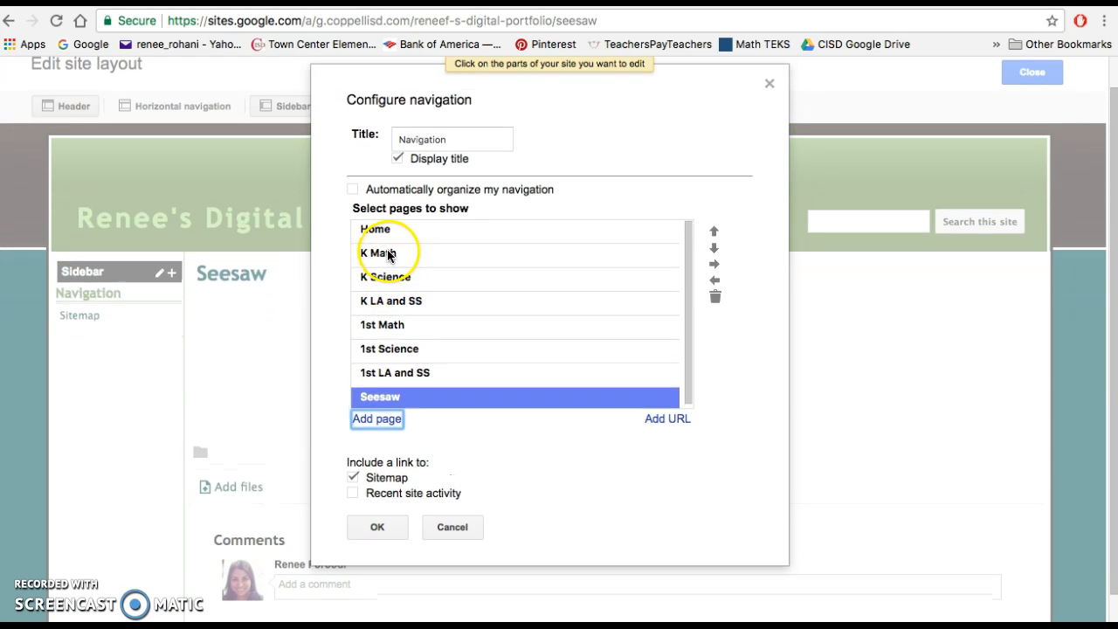
pyautogui.scroll(-1, 419, 345)
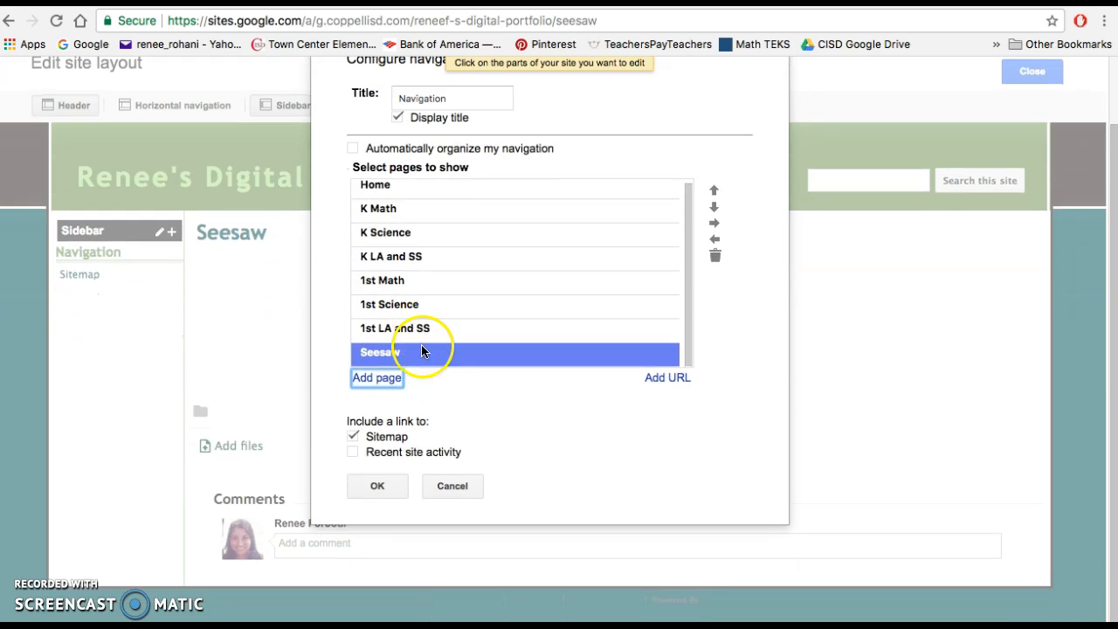
pyautogui.click(379, 381)
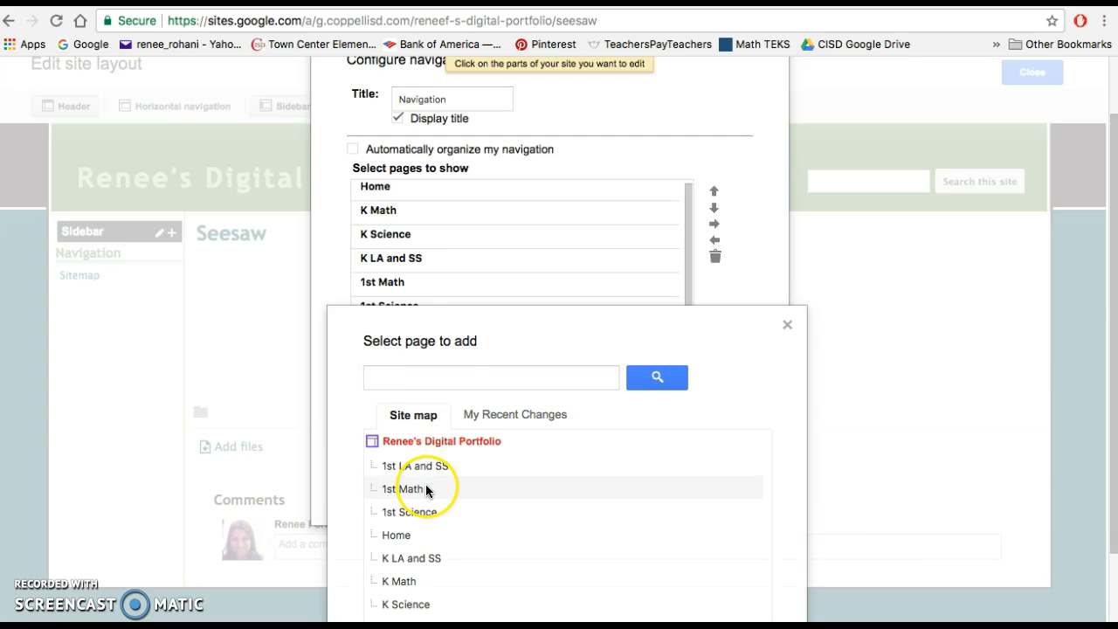
pyautogui.scroll(-2, 420, 499)
pyautogui.click(415, 528)
pyautogui.click(392, 594)
# - Move the Kindergarten page up the navigation order so that it sits directly below Home
pyautogui.scroll(1, 444, 306)
pyautogui.scroll(-2, 437, 304)
pyautogui.scroll(2, 437, 311)
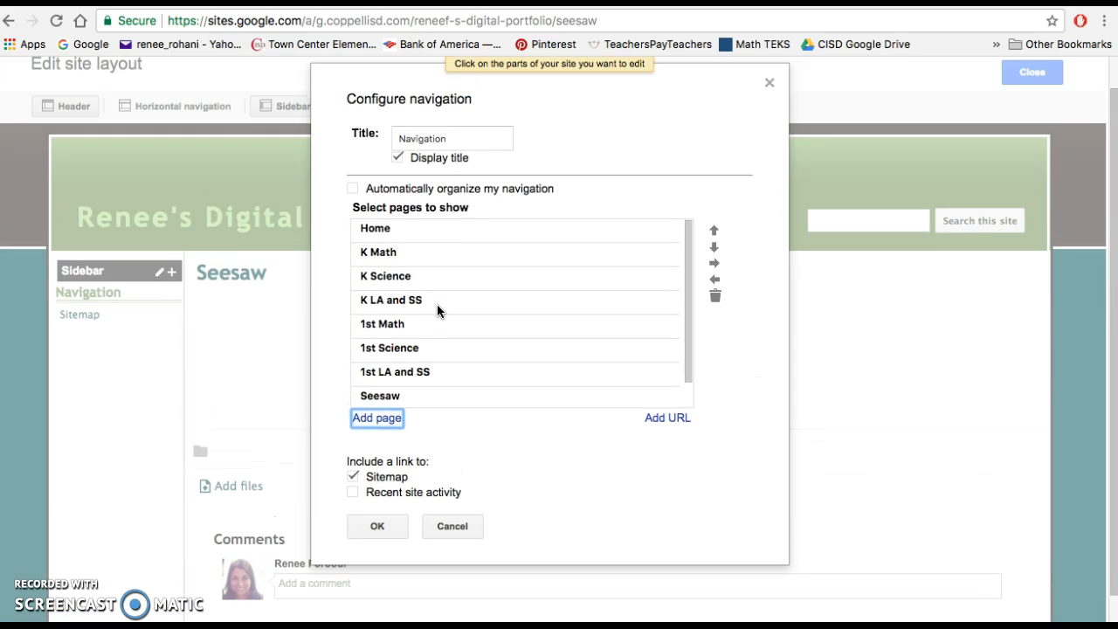
pyautogui.scroll(-1, 437, 311)
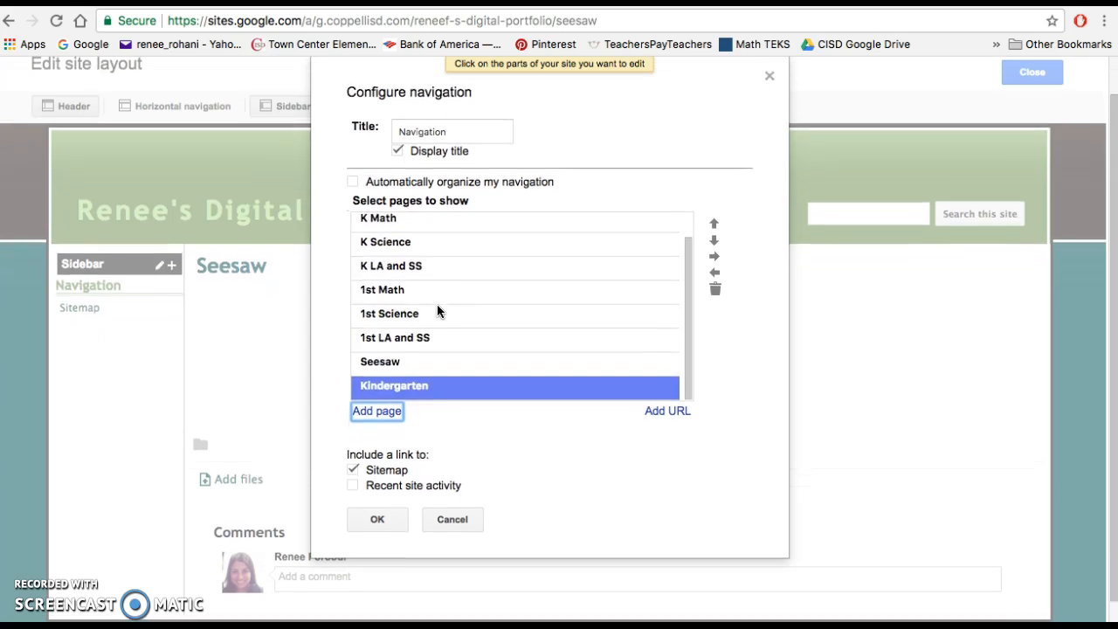
pyautogui.click(713, 221)
pyautogui.click(713, 220)
pyautogui.click(713, 221)
pyautogui.click(713, 221)
pyautogui.click(714, 221)
pyautogui.click(714, 221)
pyautogui.click(714, 221)
pyautogui.click(713, 221)
pyautogui.scroll(2, 576, 284)
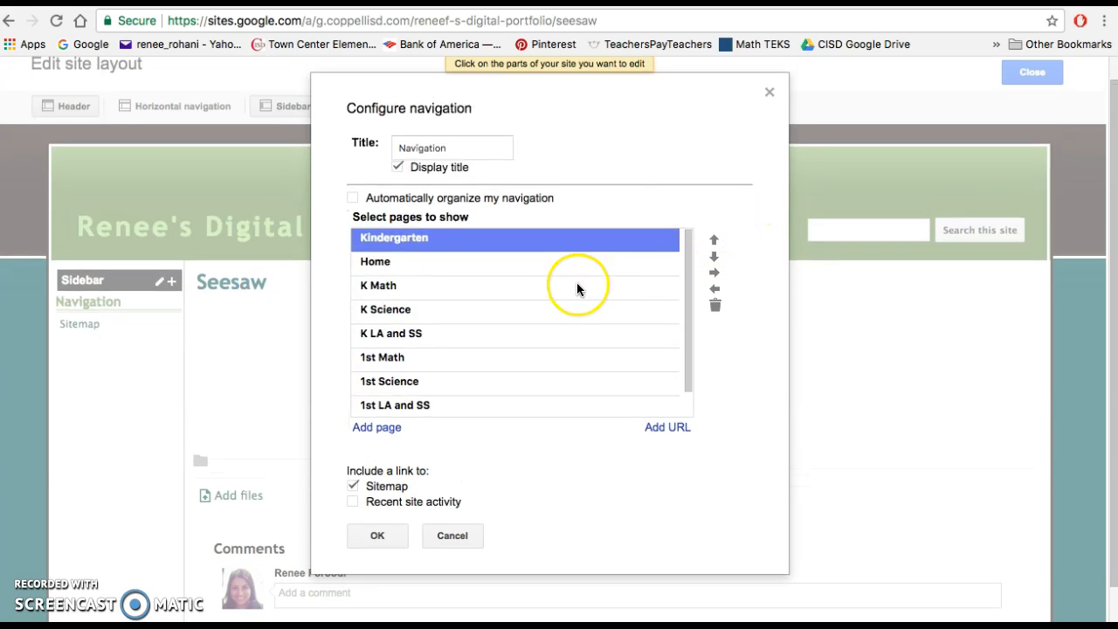
pyautogui.click(714, 256)
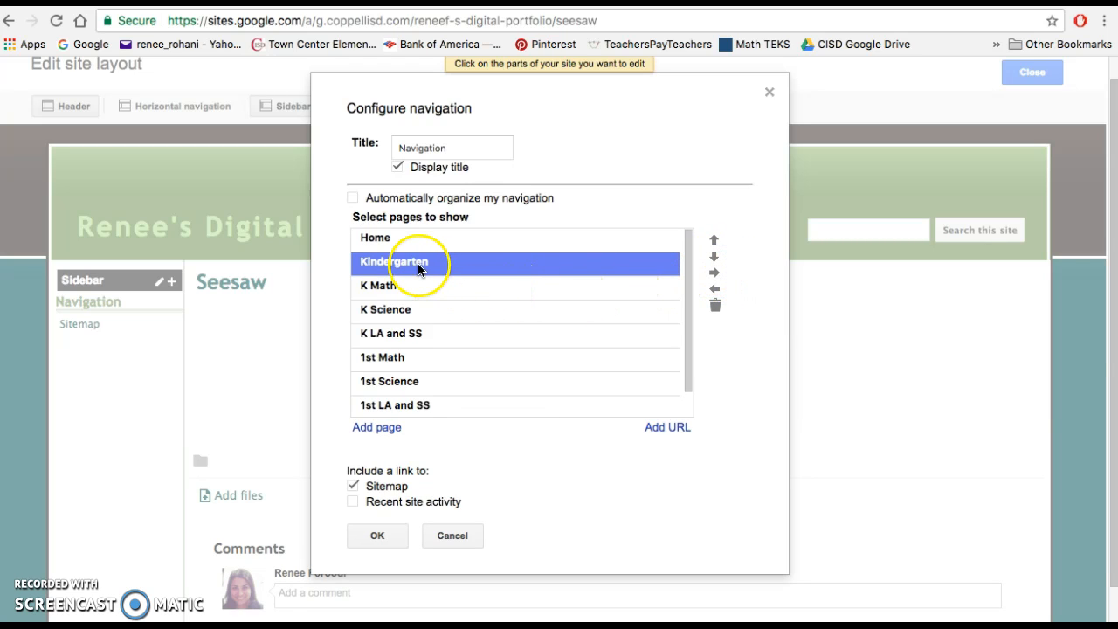
# - Indent K Math, K Science and K LA and SS as subpages under Kindergarten in the navigation
pyautogui.click(390, 287)
pyautogui.click(713, 273)
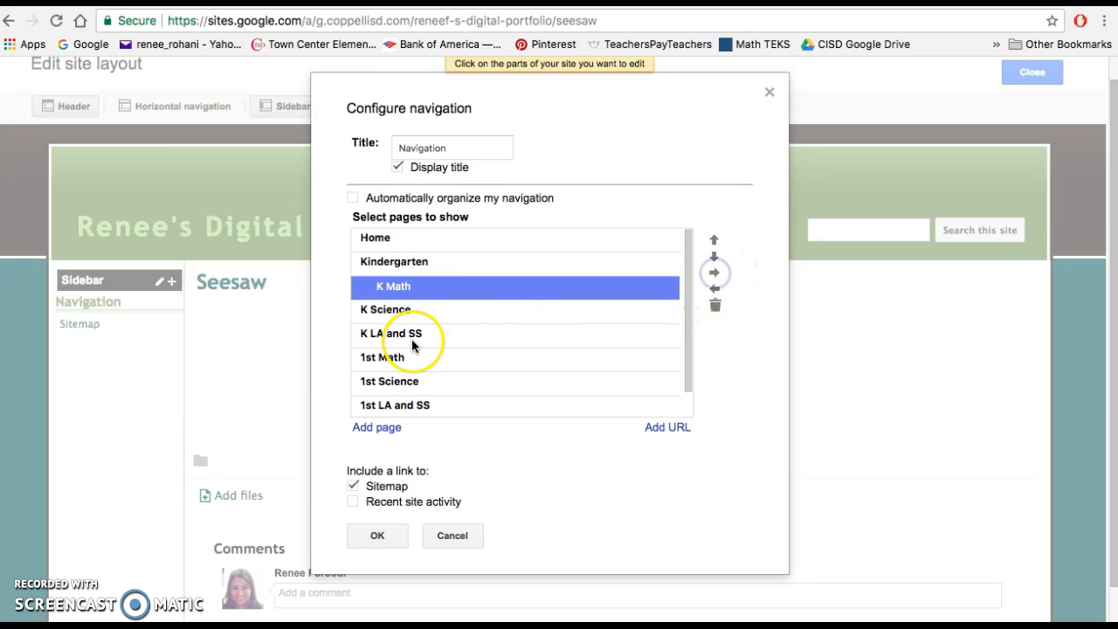
pyautogui.click(407, 310)
pyautogui.click(717, 274)
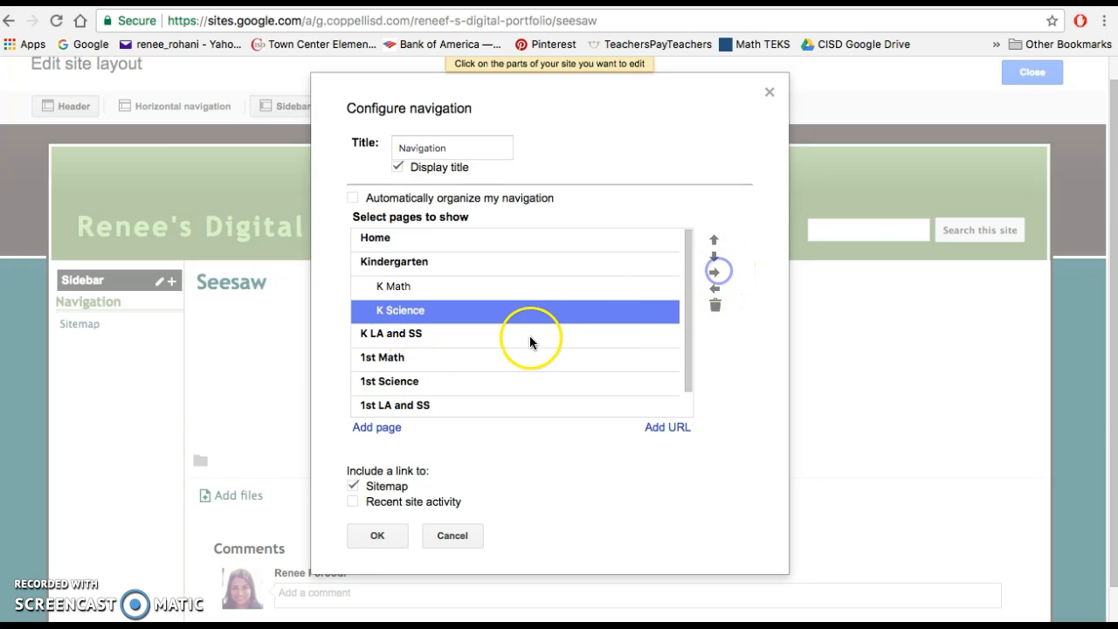
pyautogui.click(527, 337)
pyautogui.click(715, 273)
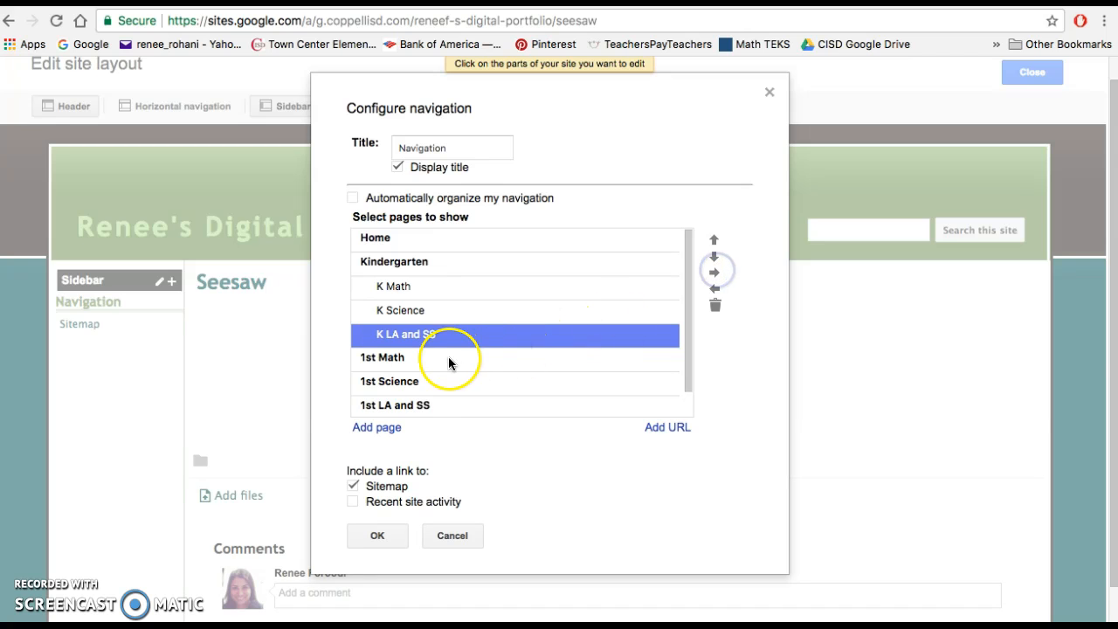
# - Save the navigation configuration and close the site layout editor
pyautogui.scroll(-2, 445, 362)
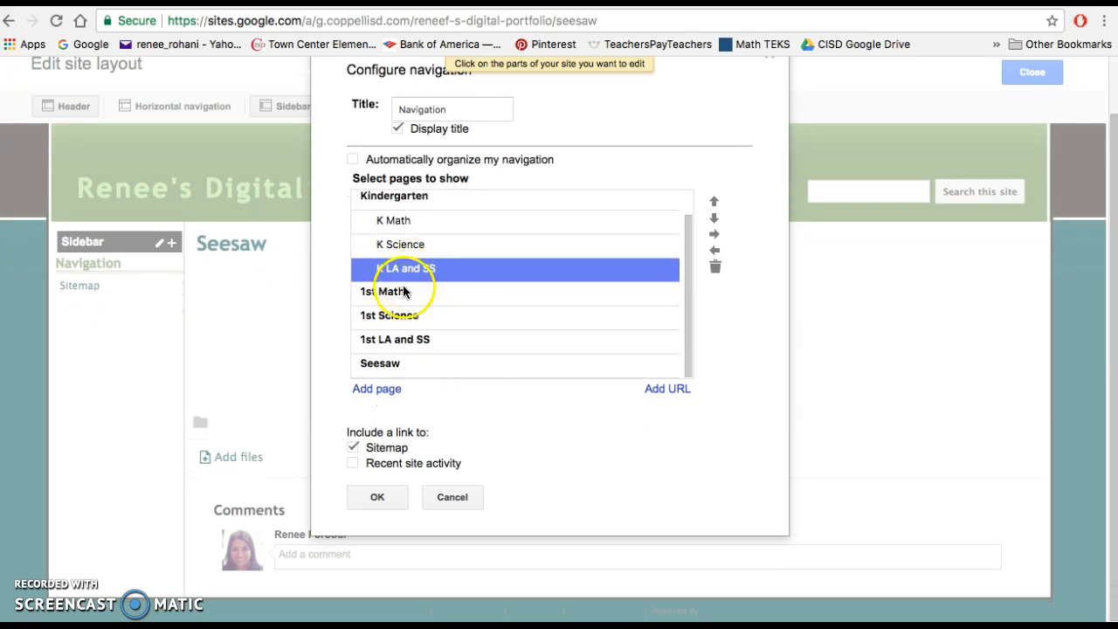
pyautogui.scroll(3, 409, 312)
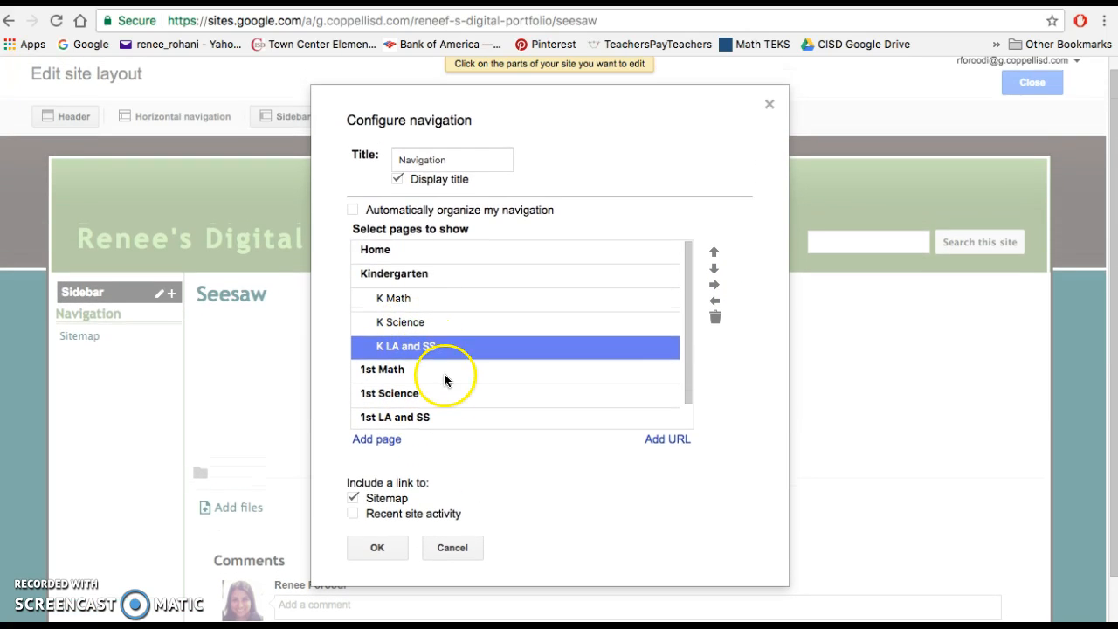
pyautogui.scroll(-1, 441, 419)
pyautogui.click(377, 488)
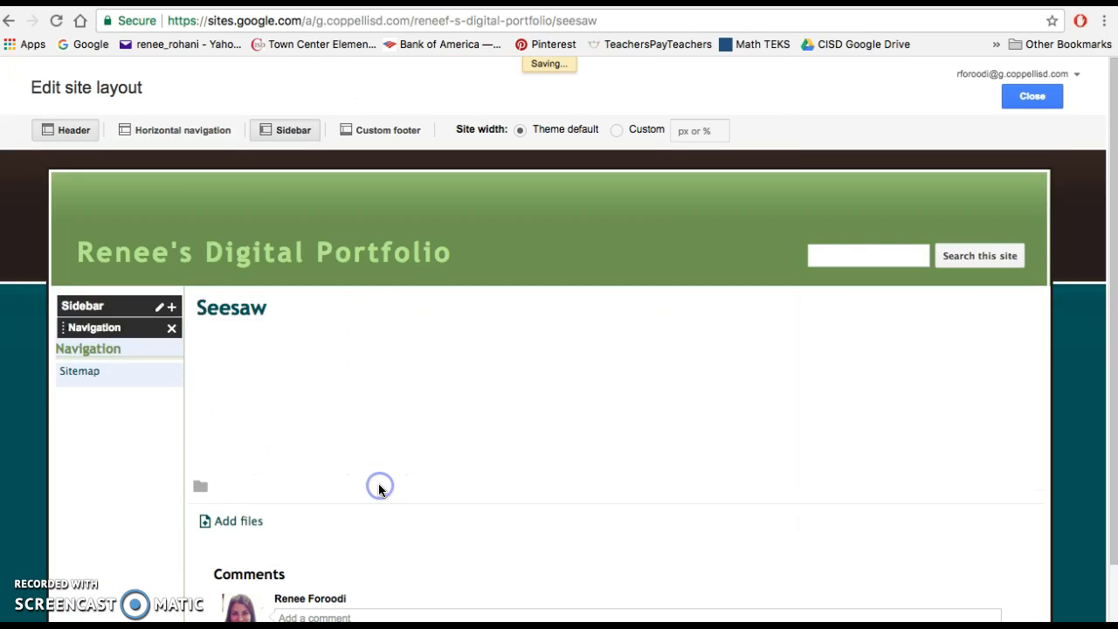
pyautogui.click(1035, 97)
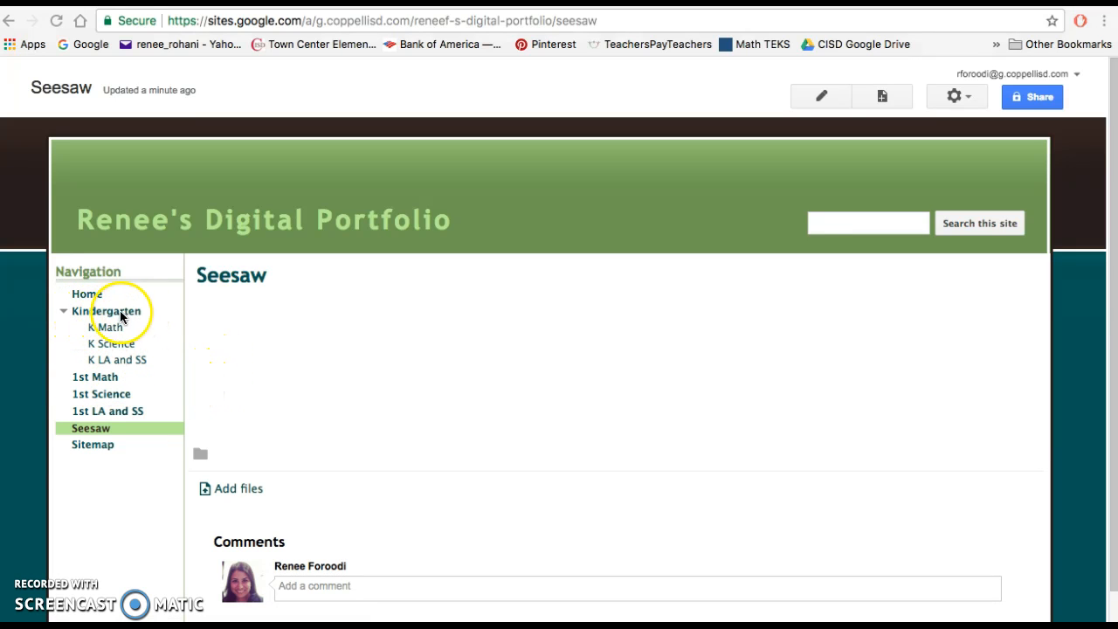
# - Create a new top-level web page named 1st Grade
pyautogui.click(882, 97)
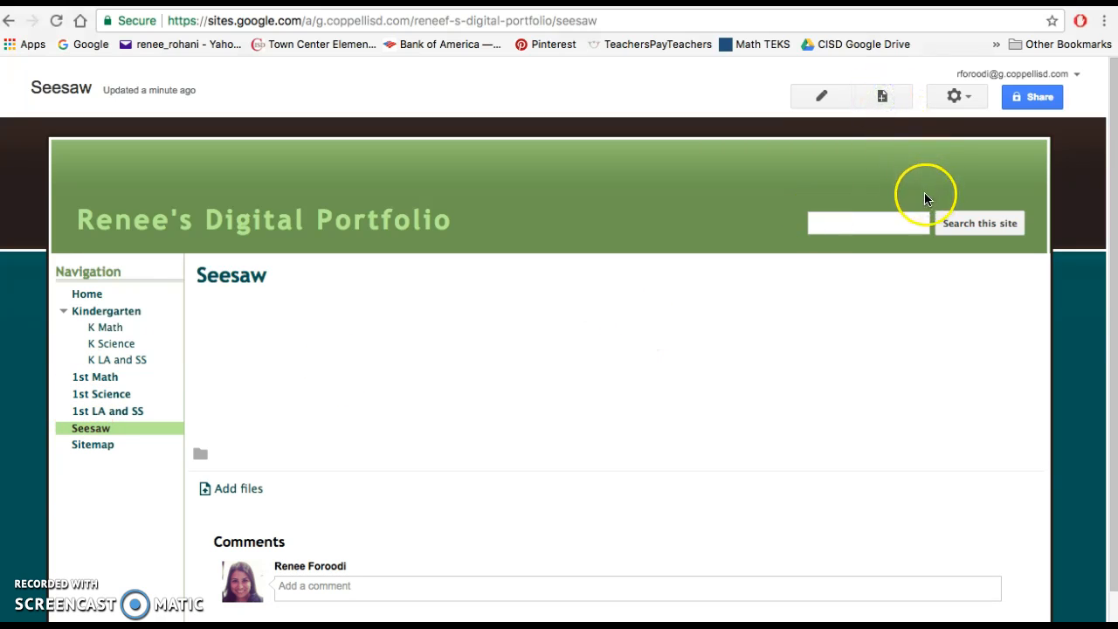
pyautogui.click(884, 97)
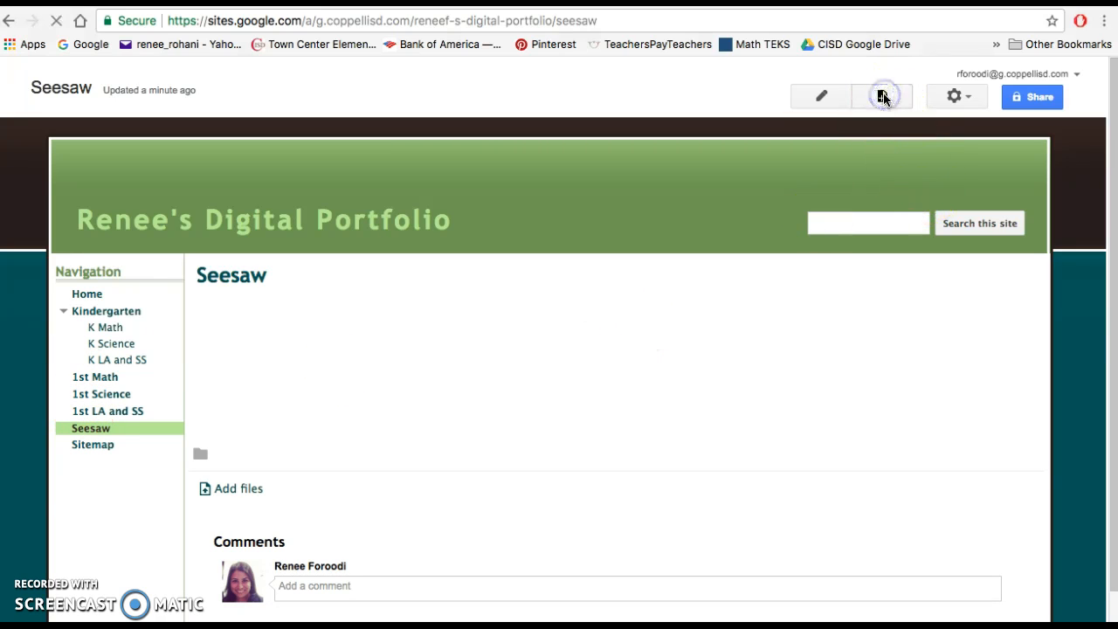
pyautogui.write('1st Grade')
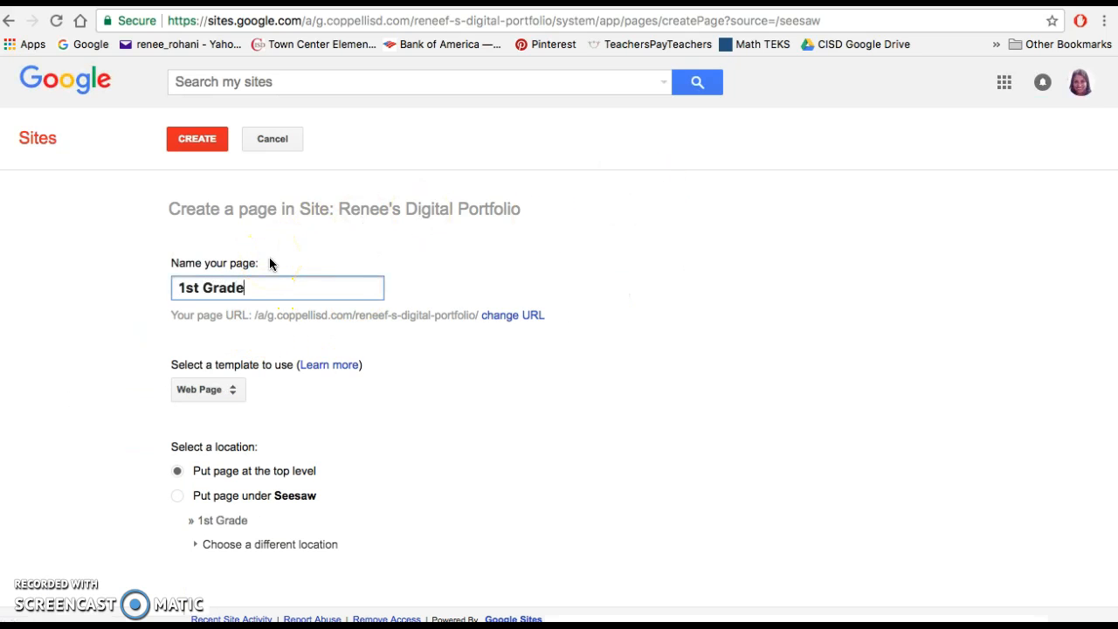
pyautogui.click(186, 142)
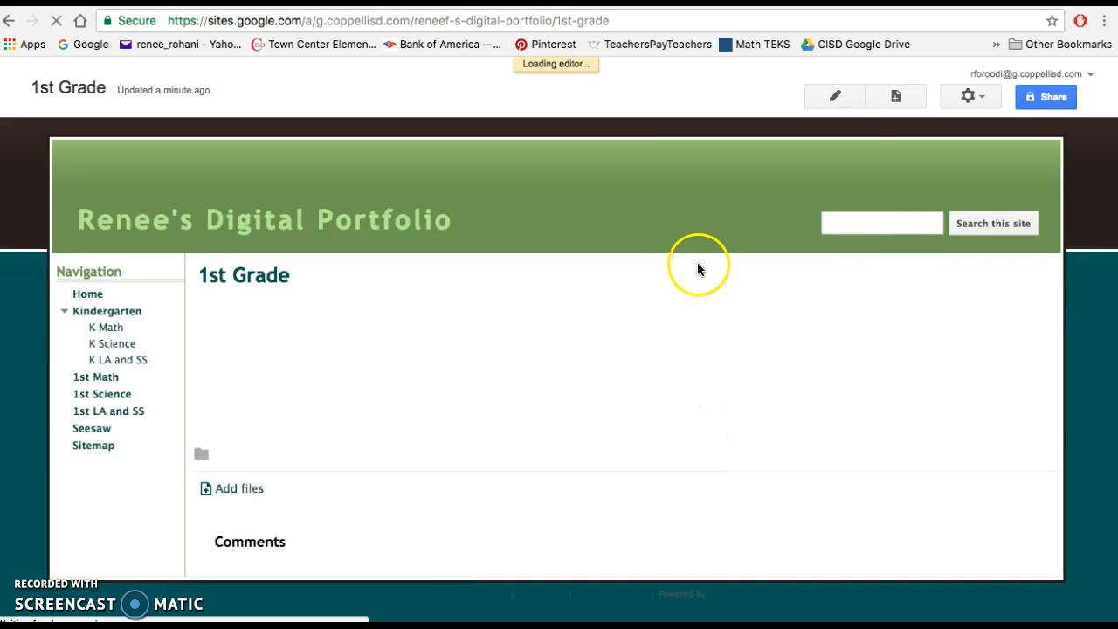
# - Open the sidebar navigation settings in the site layout editor and add the 1st Grade page to the navigation
pyautogui.click(958, 98)
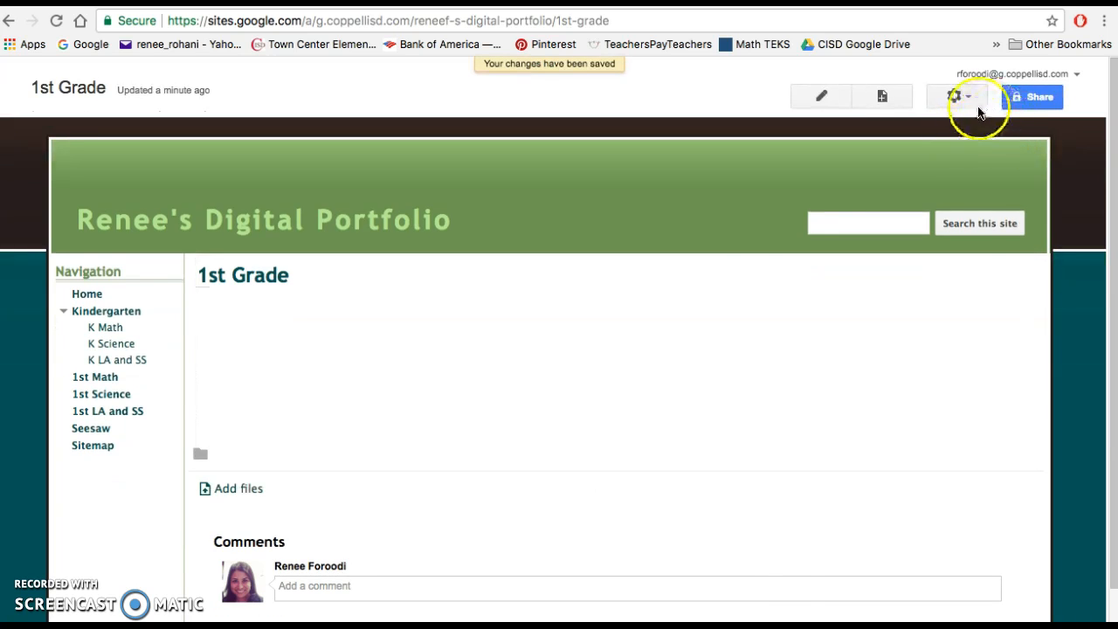
pyautogui.click(966, 101)
pyautogui.click(814, 497)
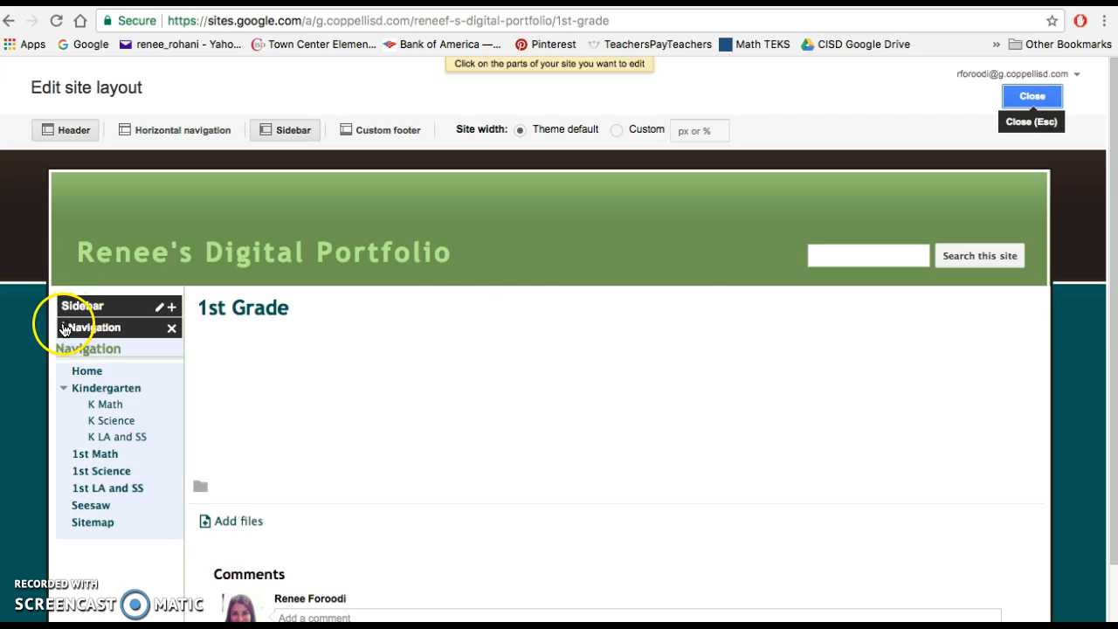
pyautogui.click(65, 330)
pyautogui.click(376, 452)
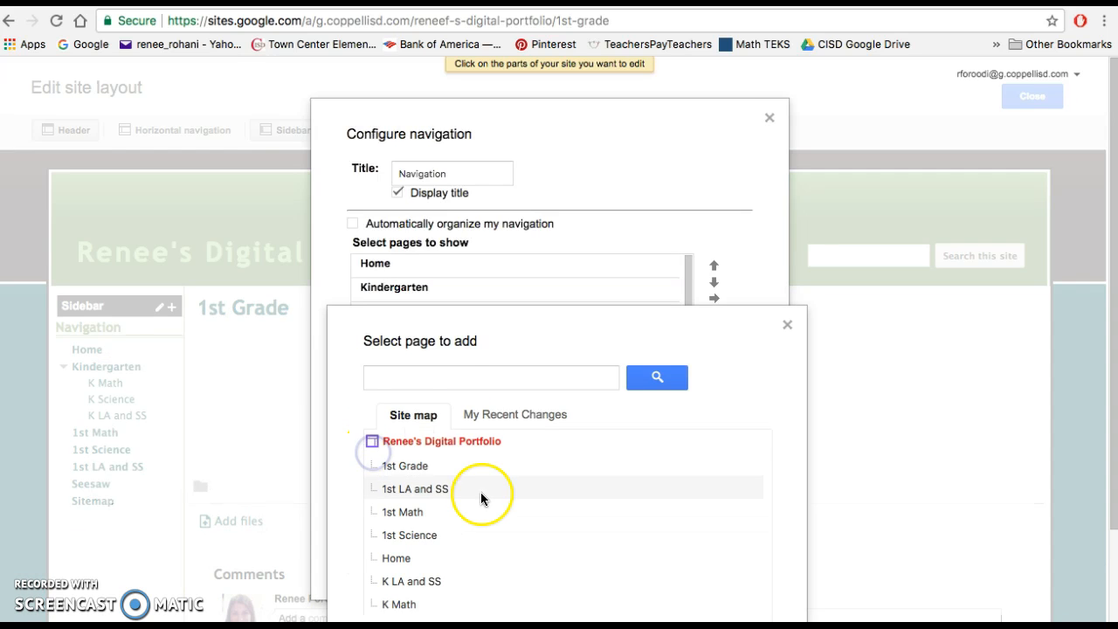
pyautogui.scroll(-2, 463, 471)
pyautogui.click(418, 385)
pyautogui.scroll(-1, 388, 592)
pyautogui.click(393, 592)
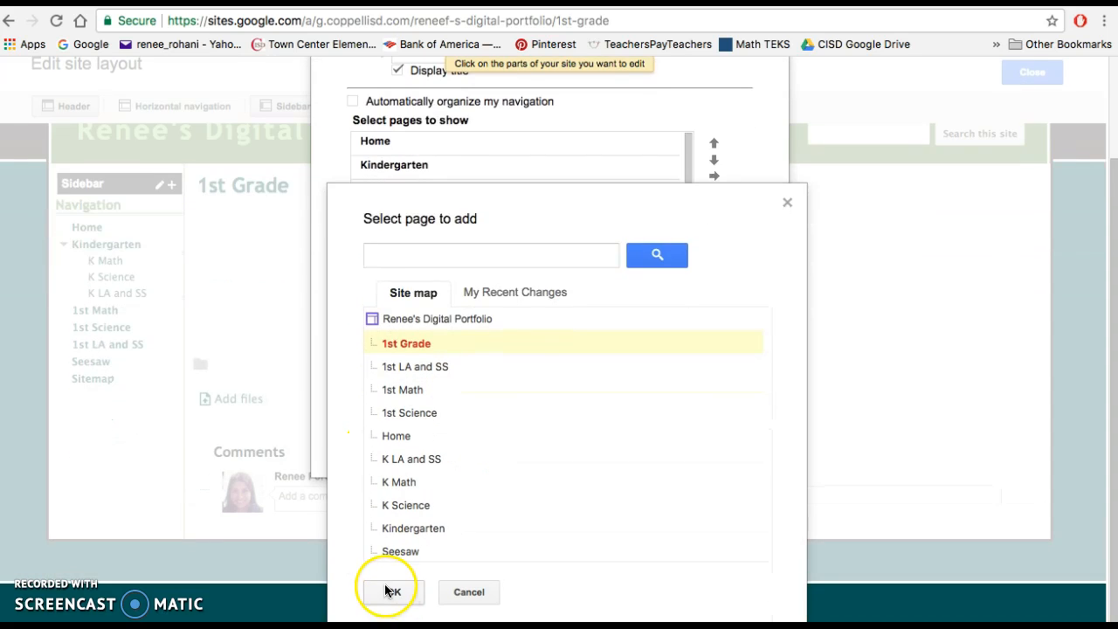
pyautogui.scroll(2, 444, 367)
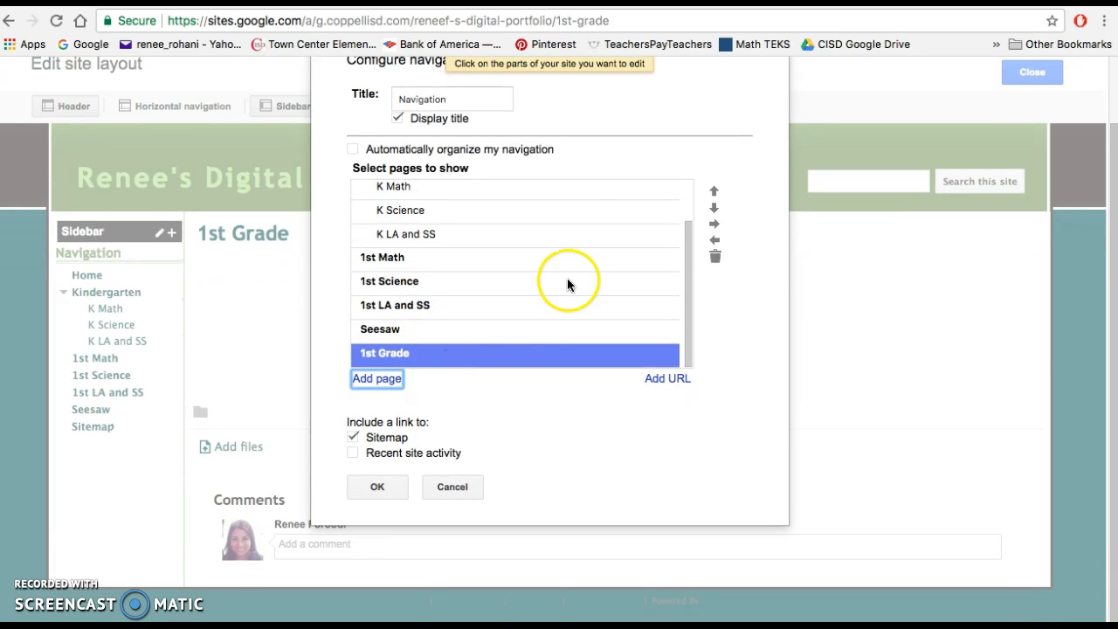
# - Move the 1st Grade page up the navigation order so that it sits directly above 1st Math
pyautogui.click(718, 192)
pyautogui.click(717, 192)
pyautogui.click(717, 192)
pyautogui.click(718, 192)
# - Indent 1st Math, 1st Science and 1st LA and SS under 1st Grade, then save the navigation and close the layout editor
pyautogui.click(546, 282)
pyautogui.click(714, 223)
pyautogui.click(615, 306)
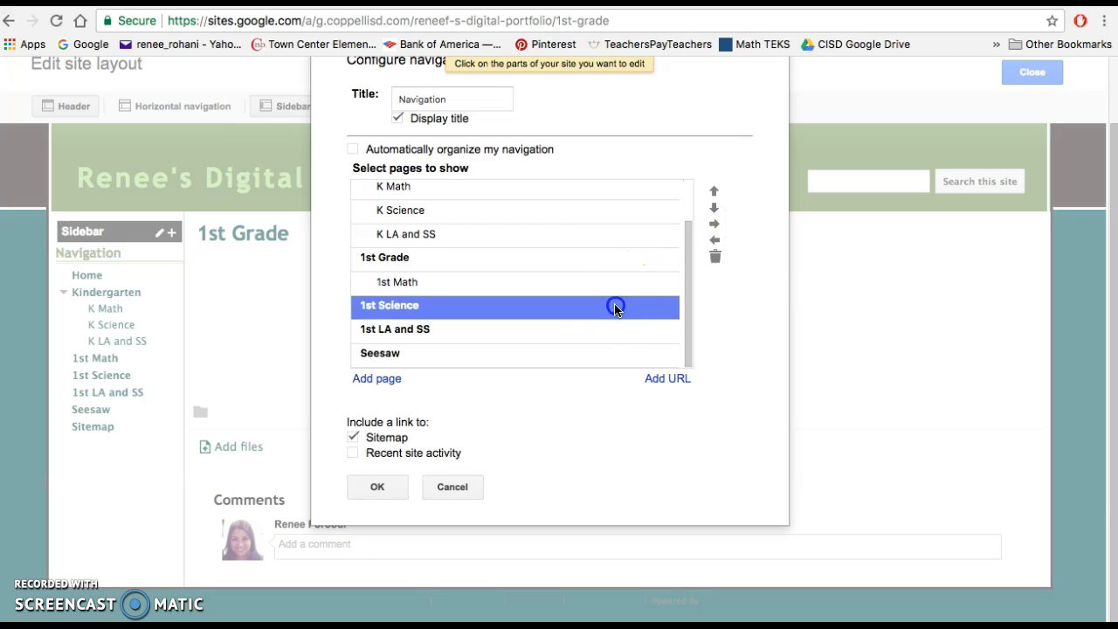
pyautogui.click(709, 229)
pyautogui.click(586, 329)
pyautogui.click(707, 232)
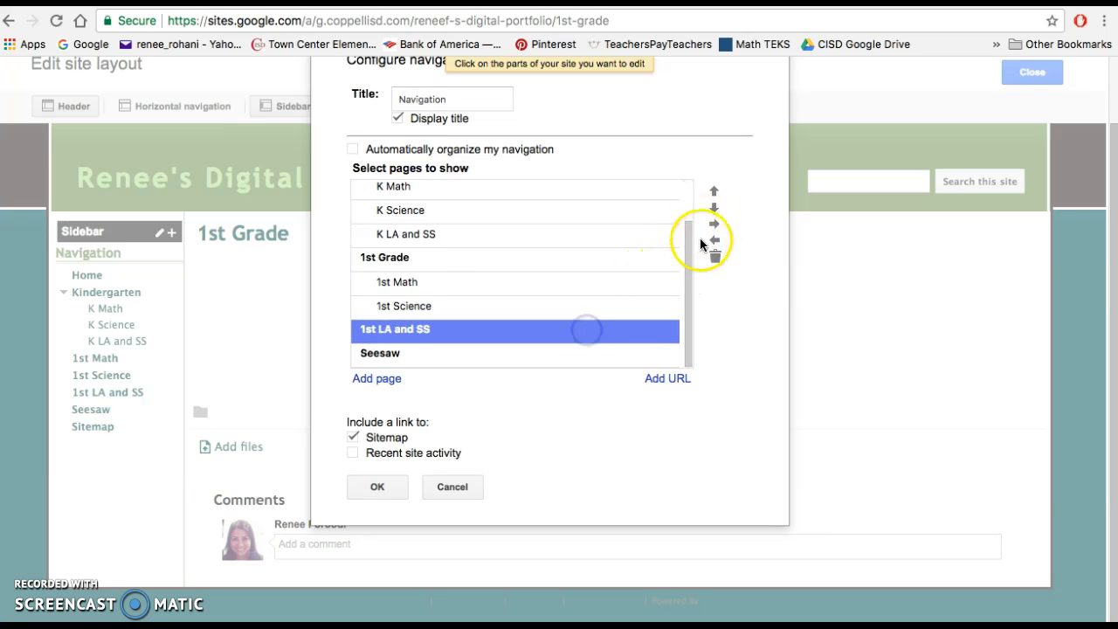
pyautogui.click(378, 488)
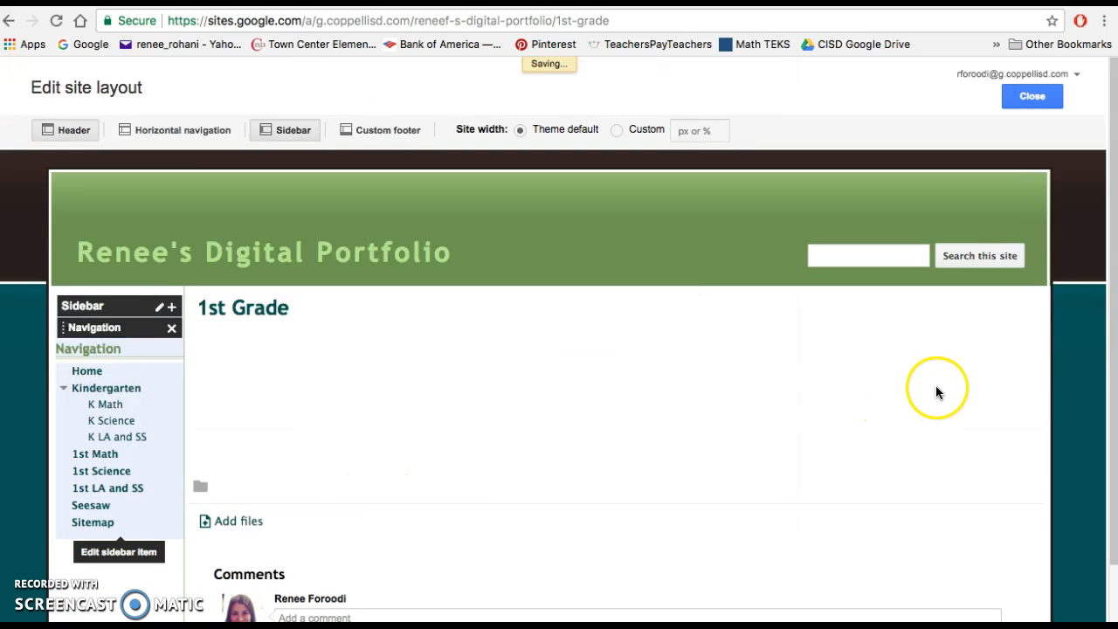
pyautogui.click(1034, 96)
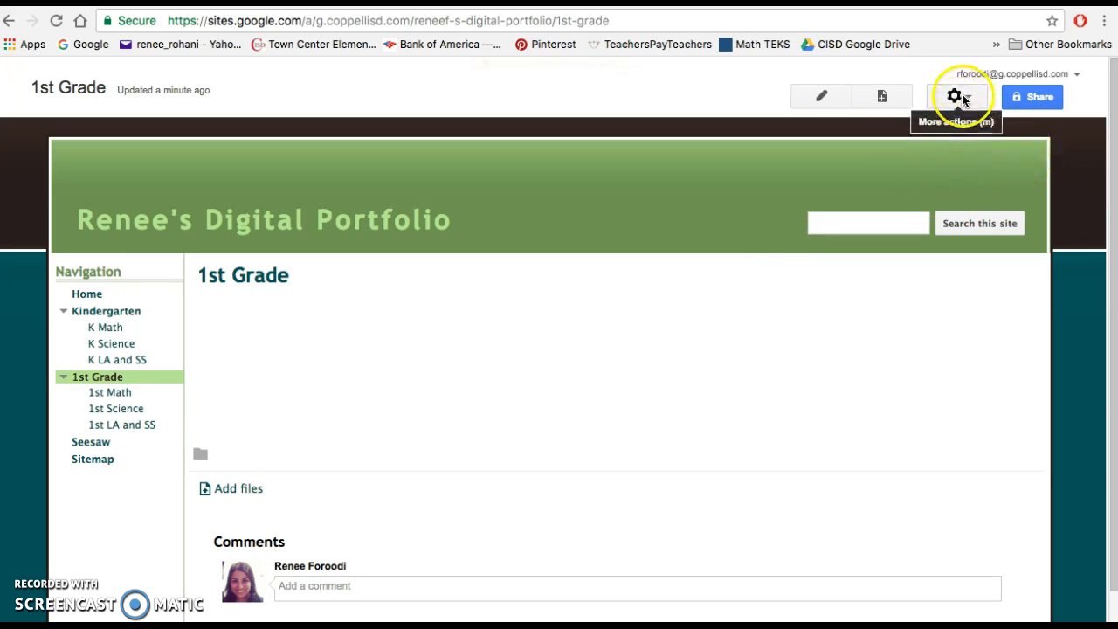
# - Change the site's sharing to On - Anyone with the link, save it, and return to the portfolio's home page
pyautogui.click(1037, 102)
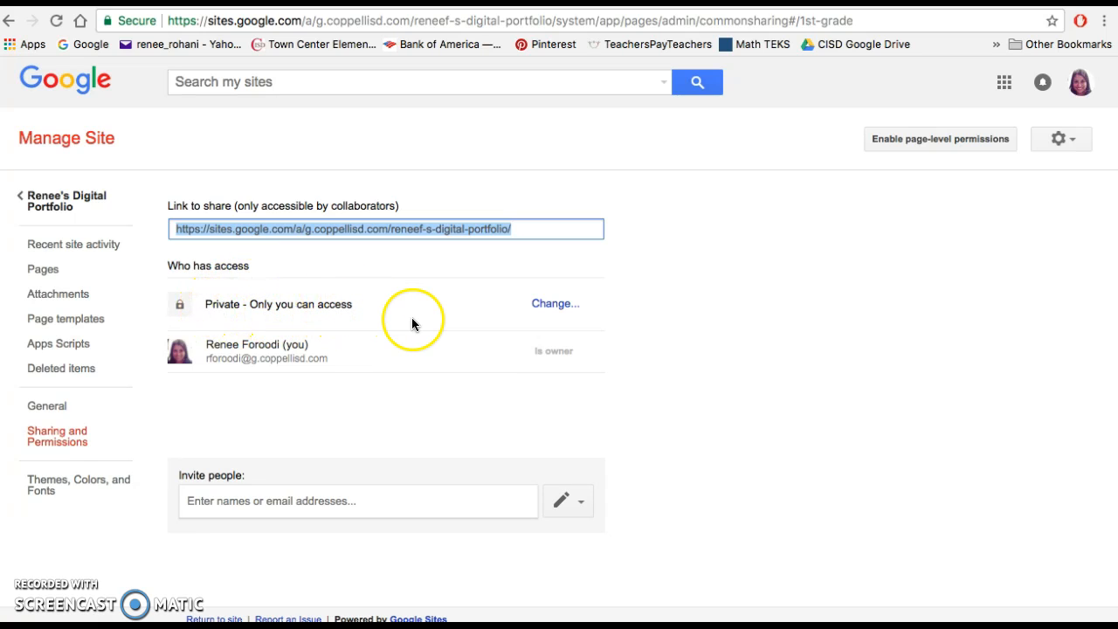
pyautogui.click(551, 307)
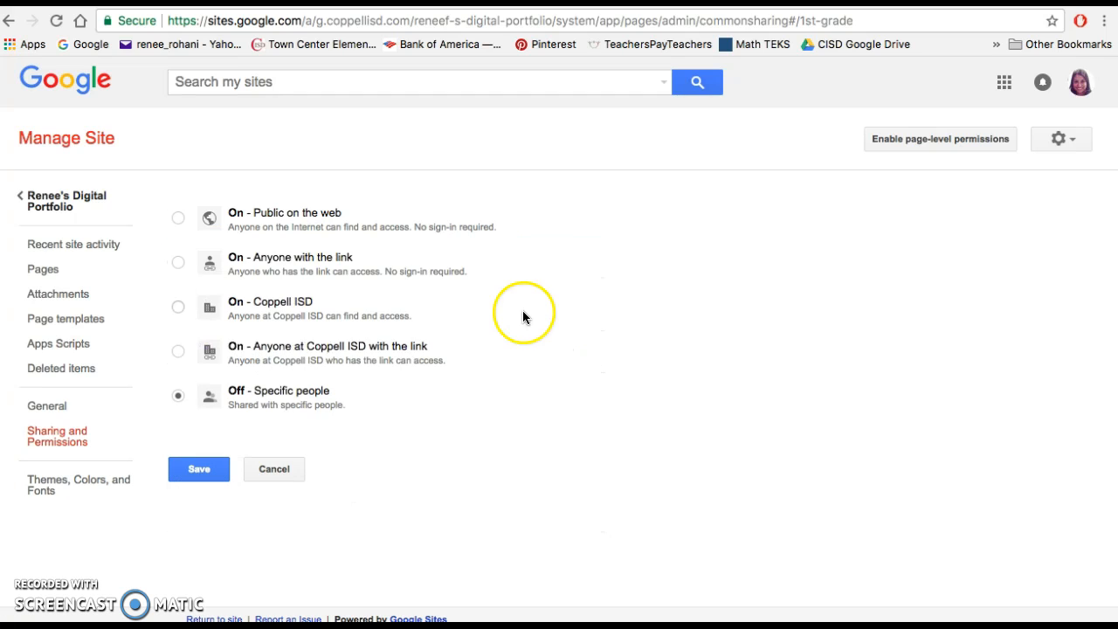
pyautogui.click(179, 260)
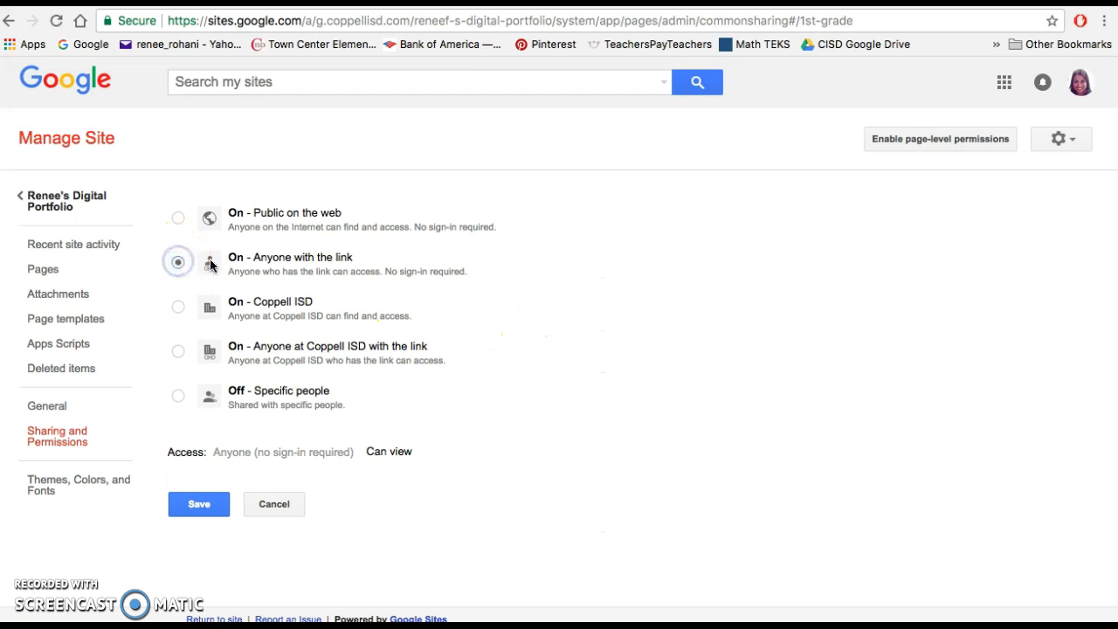
pyautogui.click(214, 494)
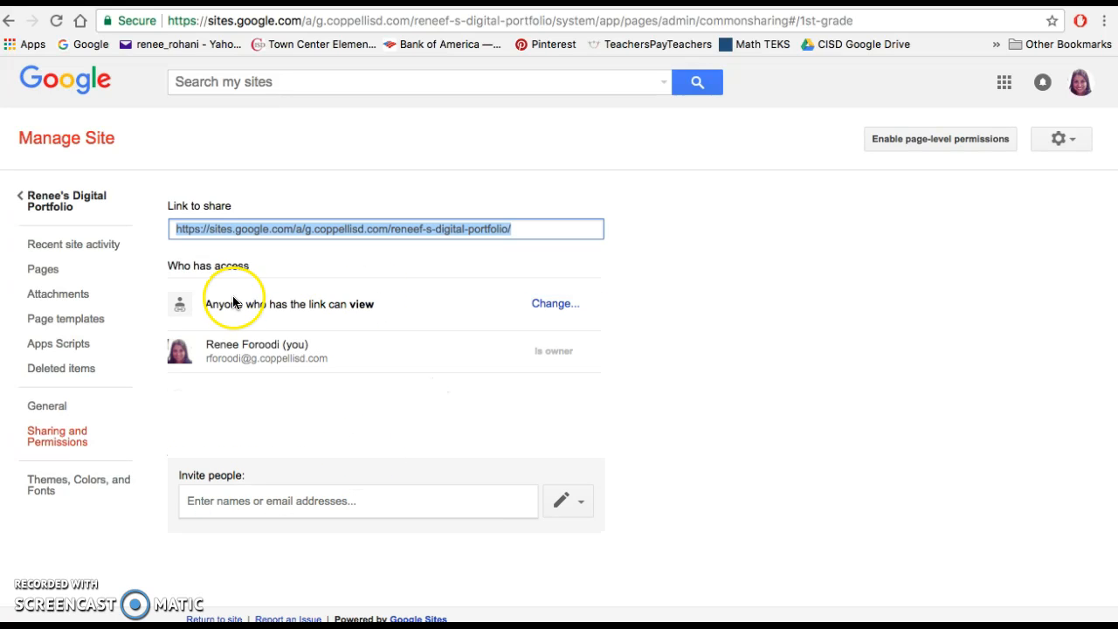
pyautogui.click(58, 194)
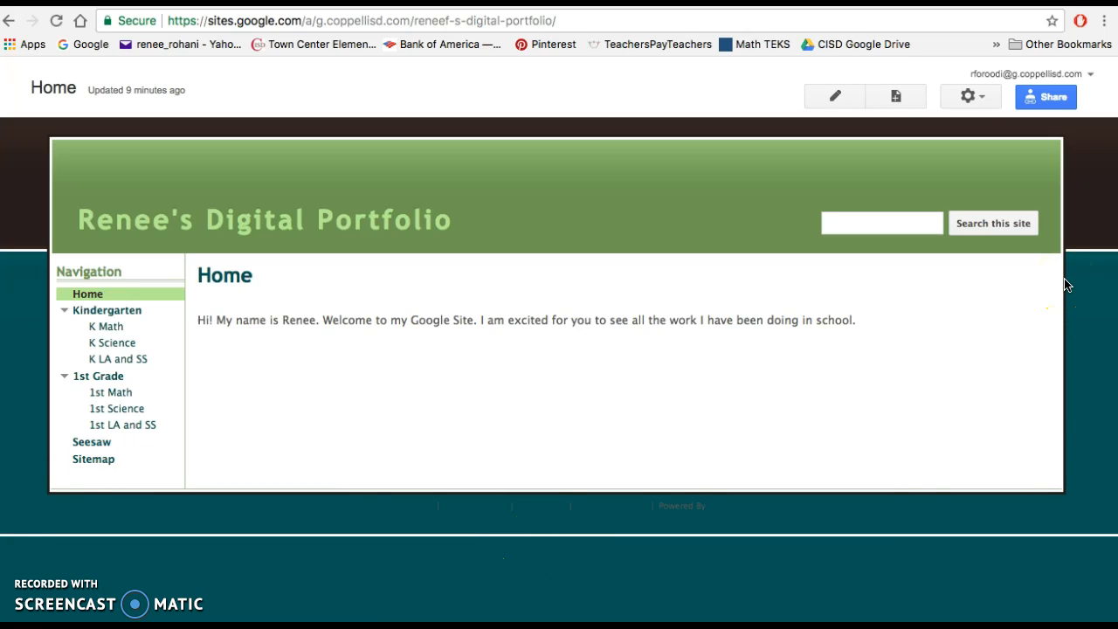
pyautogui.click(1091, 77)
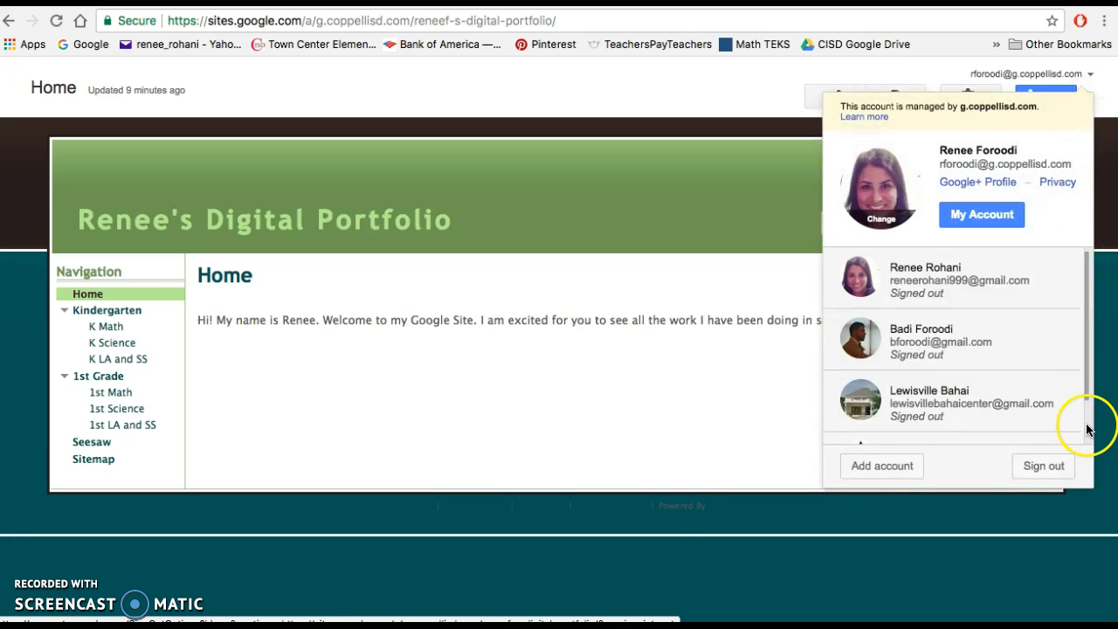
pyautogui.click(1105, 276)
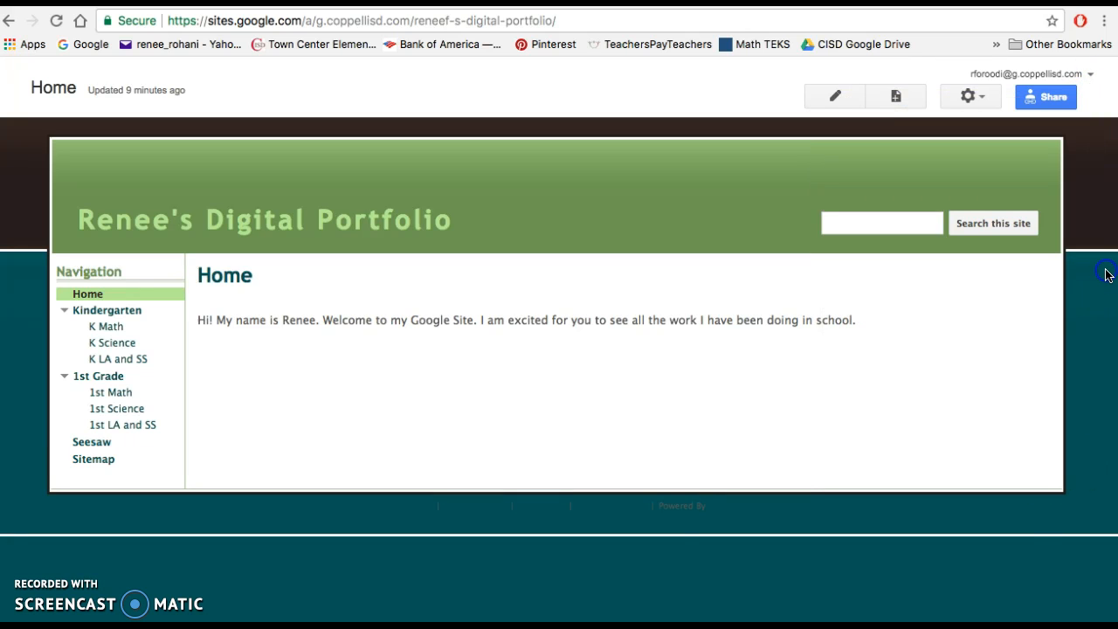